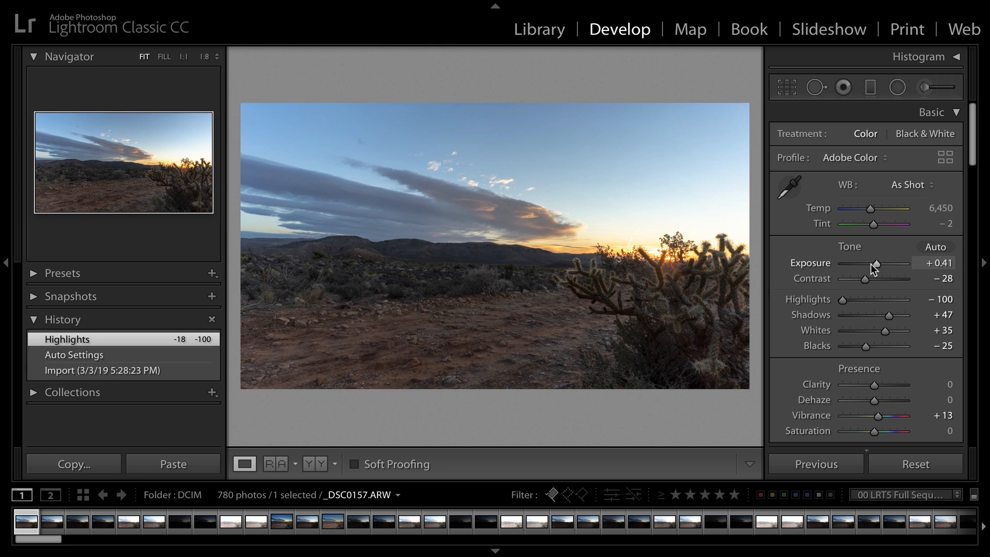
- Set the photo's Exposure to −0.65, Shadows to +100 and Contrast to −56
left_click_drag(871, 264, 865, 265)
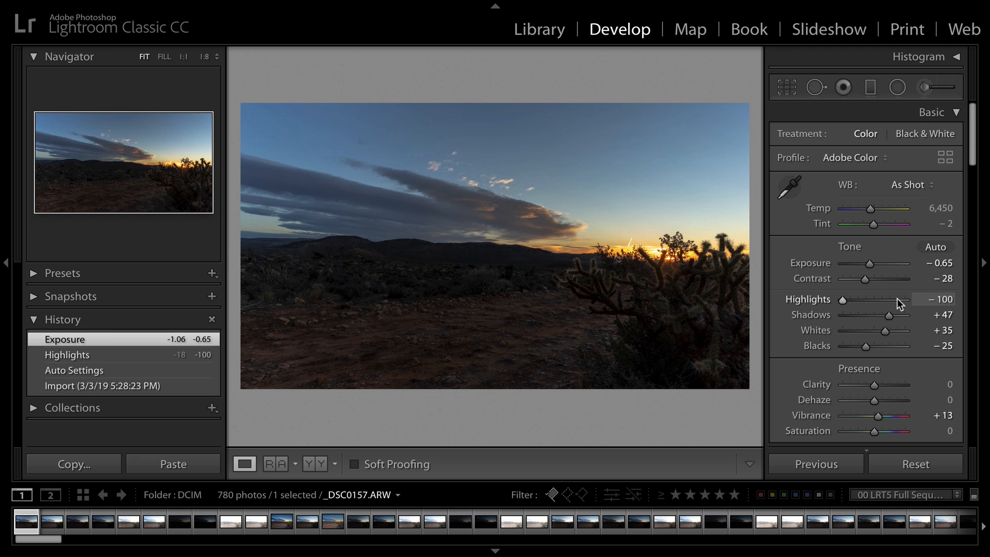
left_click_drag(896, 313, 955, 317)
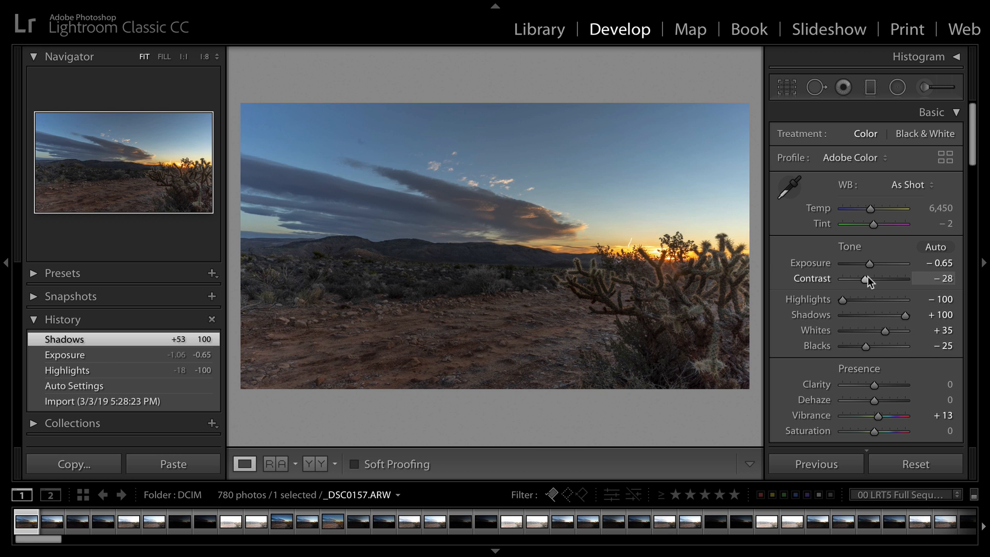
mouse_move(868, 276)
left_mouse_down()
mouse_move(835, 284)
mouse_move(893, 285)
mouse_move(859, 289)
left_mouse_up()
- Set Clarity to +50, Dehaze to +11 and Vibrance to +51, and fine-tune Blacks to −29 and Whites to +31
left_click_drag(883, 385, 914, 417)
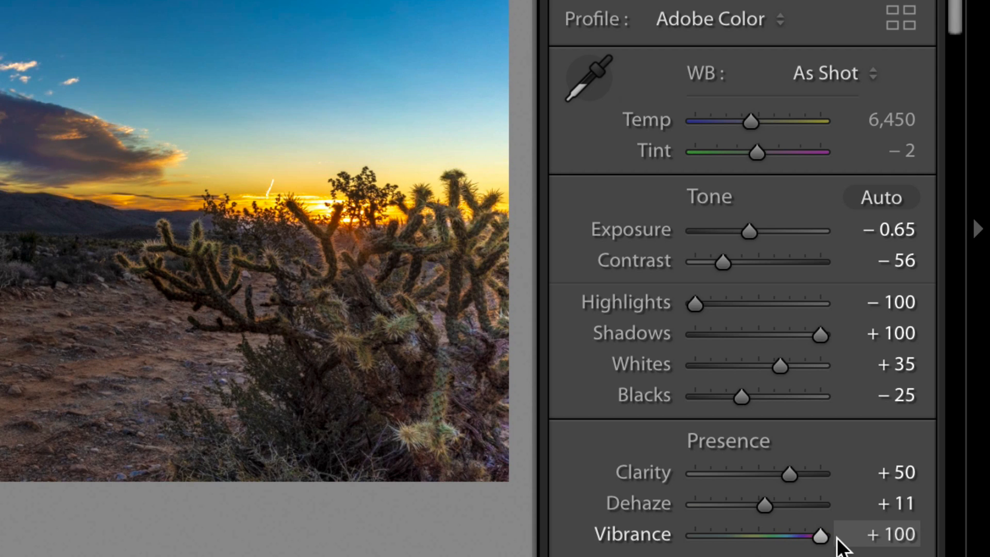
left_click_drag(837, 538, 790, 539)
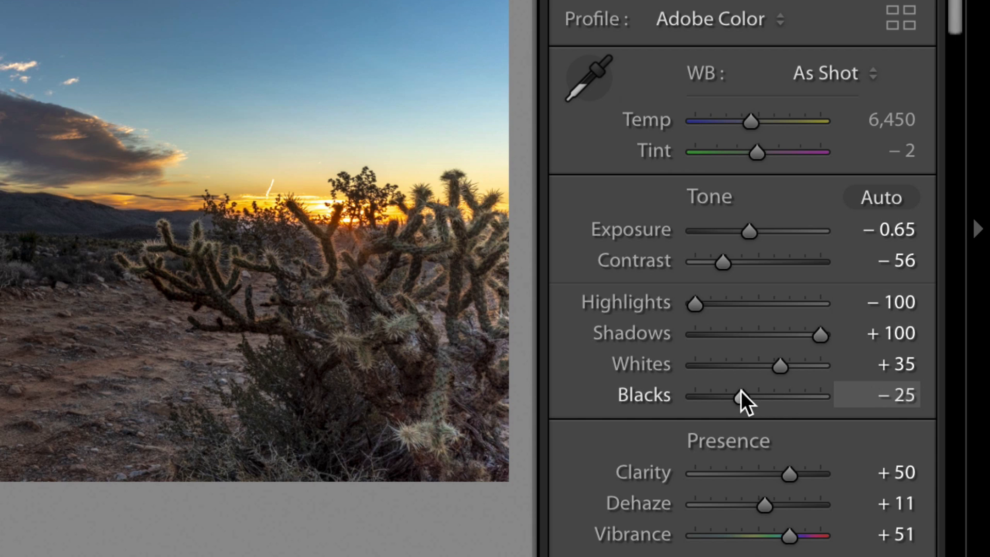
mouse_move(741, 392)
left_mouse_down()
mouse_move(721, 394)
mouse_move(741, 397)
left_mouse_up()
left_click_drag(778, 360, 775, 360)
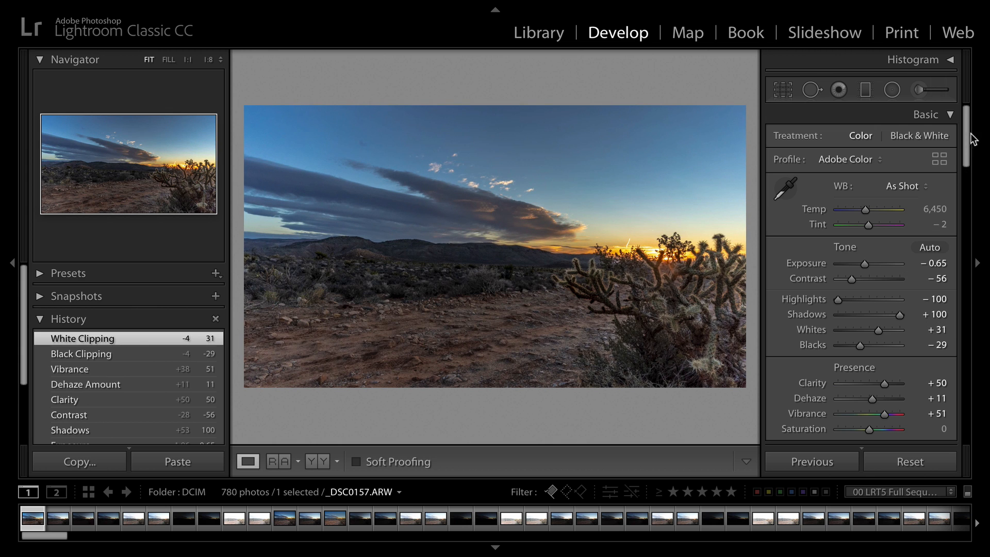
- Show the histogram and check the photo with the shadow and highlight clipping warnings
left_click(951, 59)
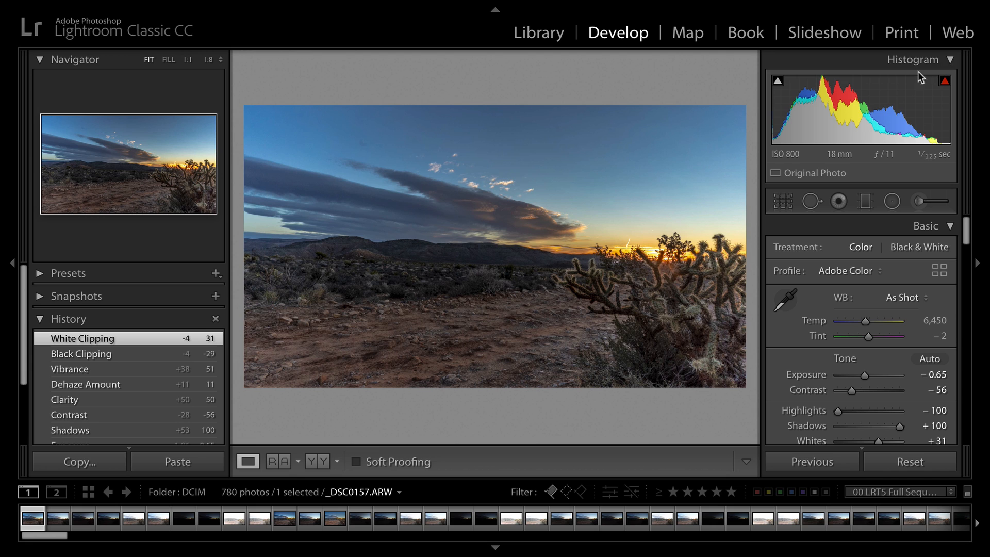
left_click(779, 83)
left_click(946, 83)
left_click(947, 84)
left_click(779, 83)
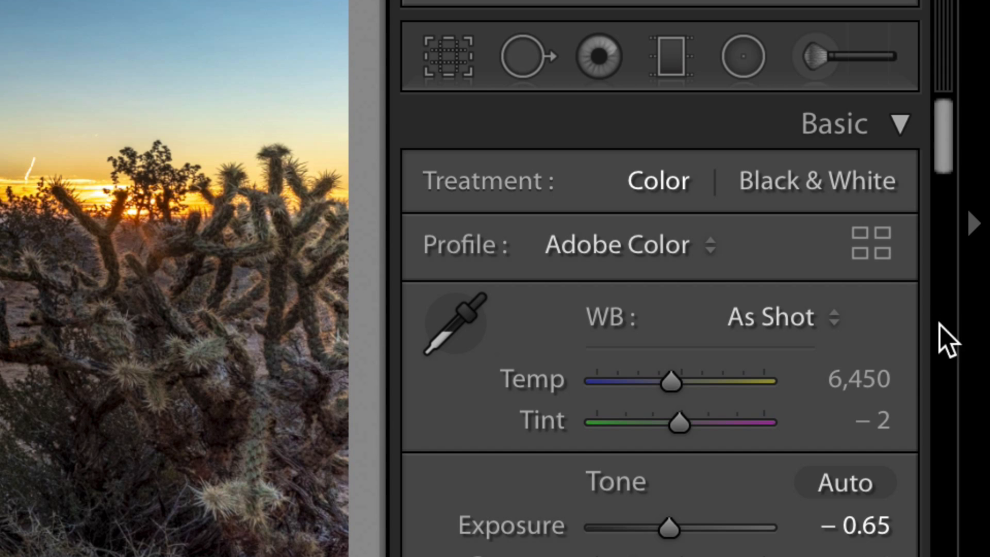
- Apply the Camera Landscape profile from the Camera Matching group and set the photo's Exposure to −0.35
left_click(939, 270)
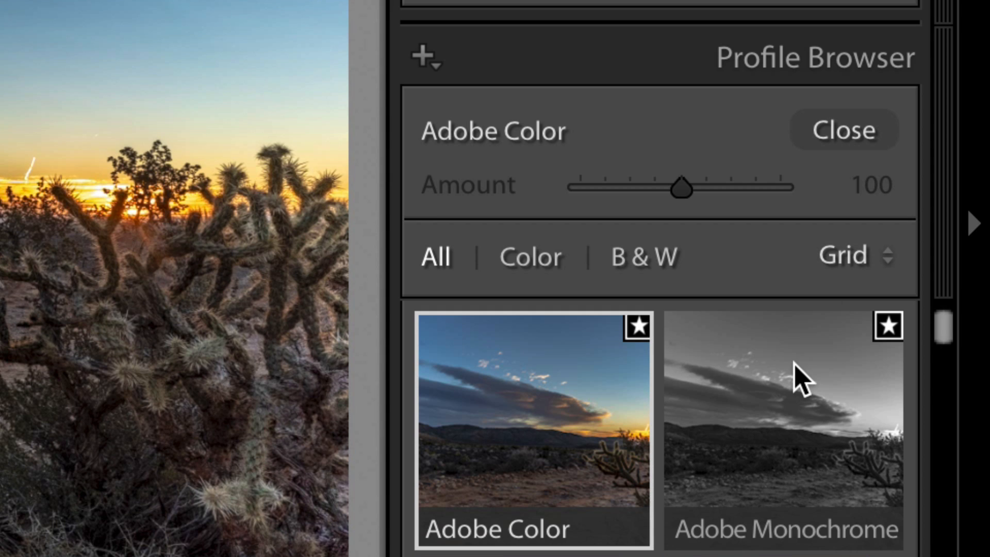
scroll(797, 376, "down", 5)
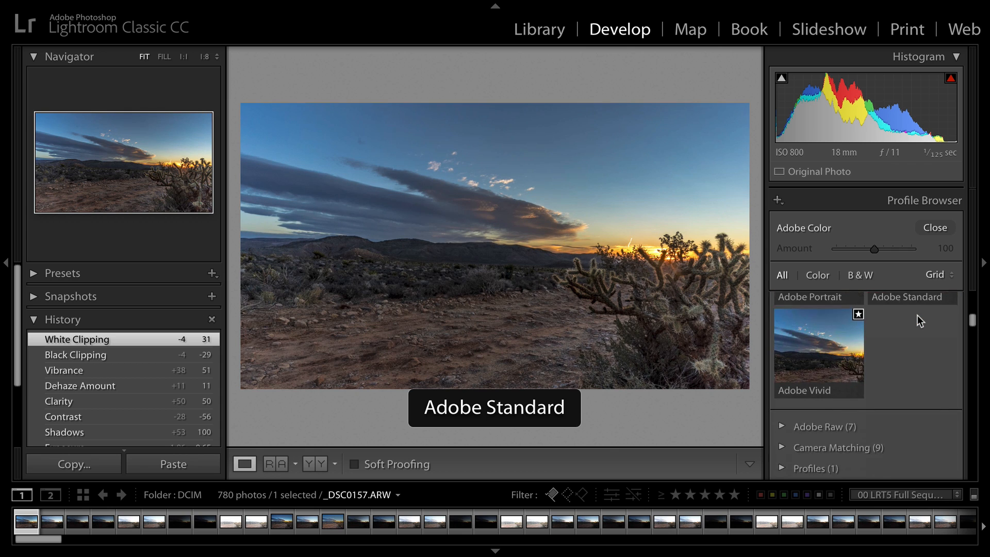
scroll(917, 320, "down", 3)
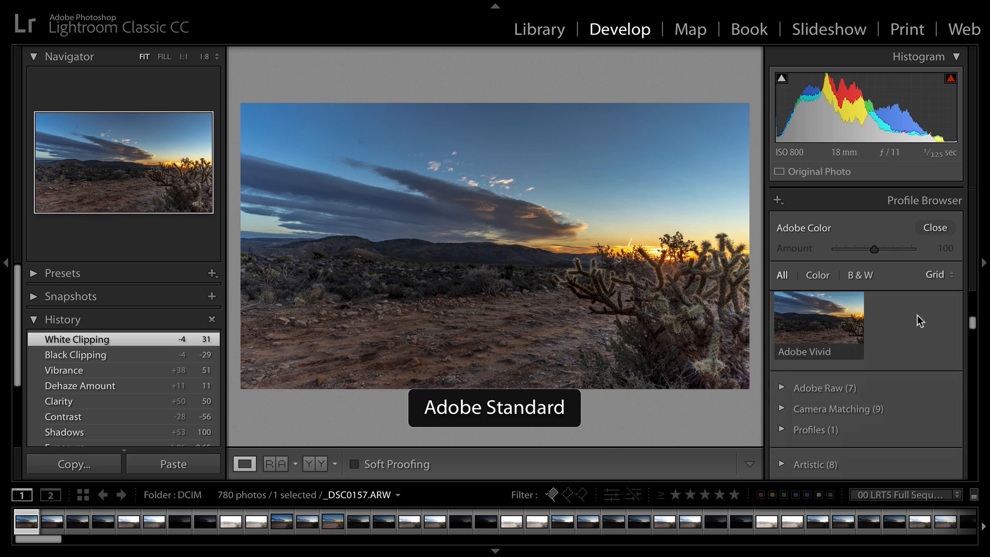
left_click(782, 371)
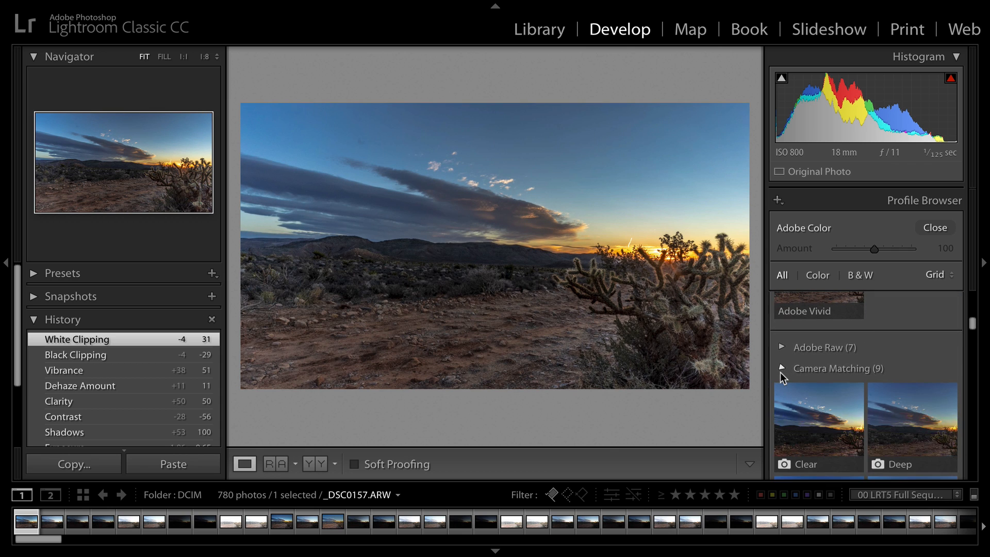
scroll(869, 333, "down", 3)
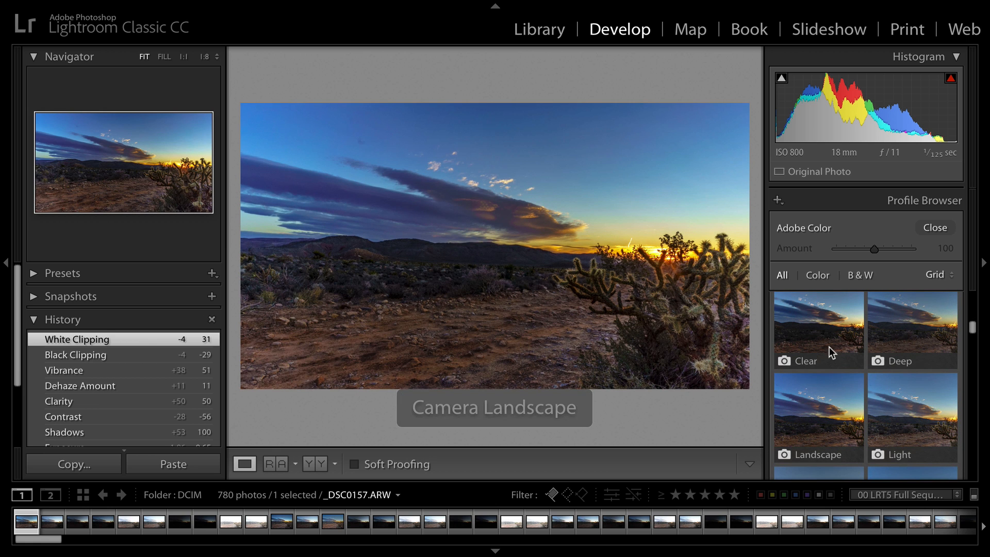
left_click(829, 419)
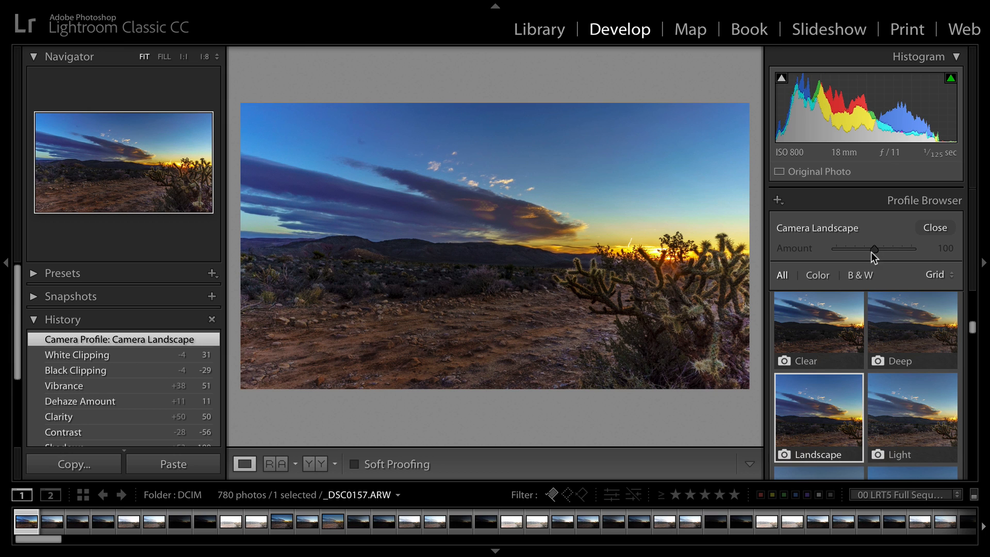
left_click(930, 228)
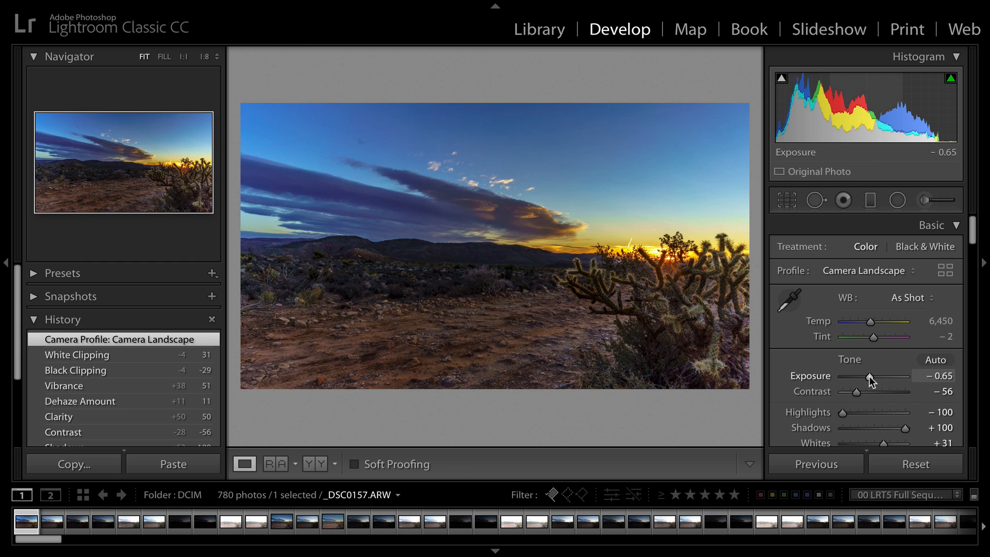
left_click_drag(869, 376, 872, 376)
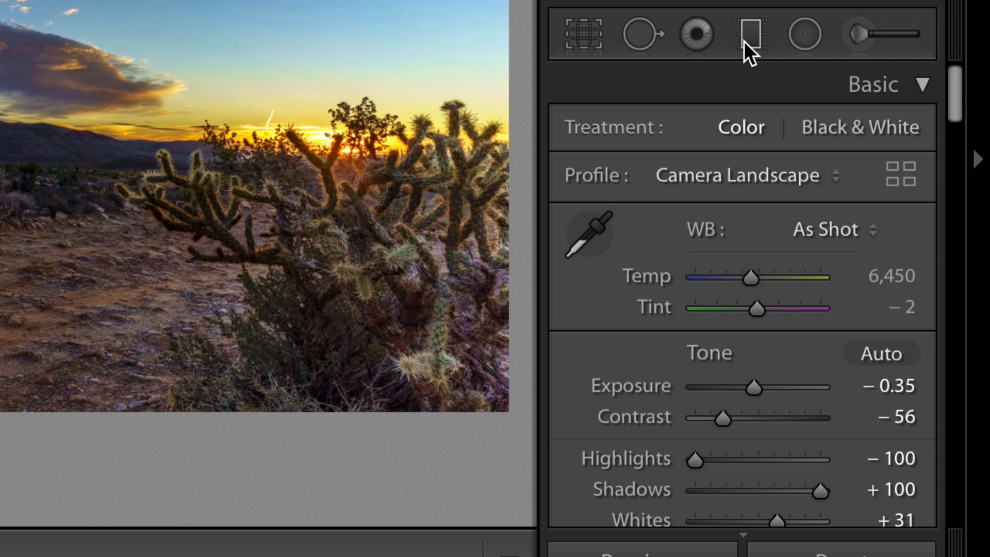
- Add a graduated filter from the top of the sky down past the horizon, with Exposure −1.41 and Temp −12
left_click(745, 42)
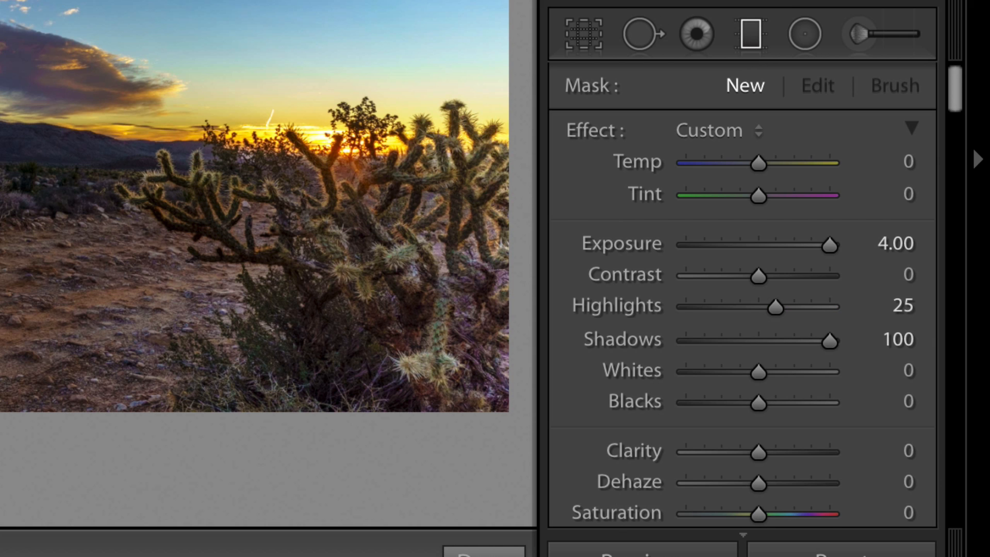
left_click_drag(499, 105, 503, 312)
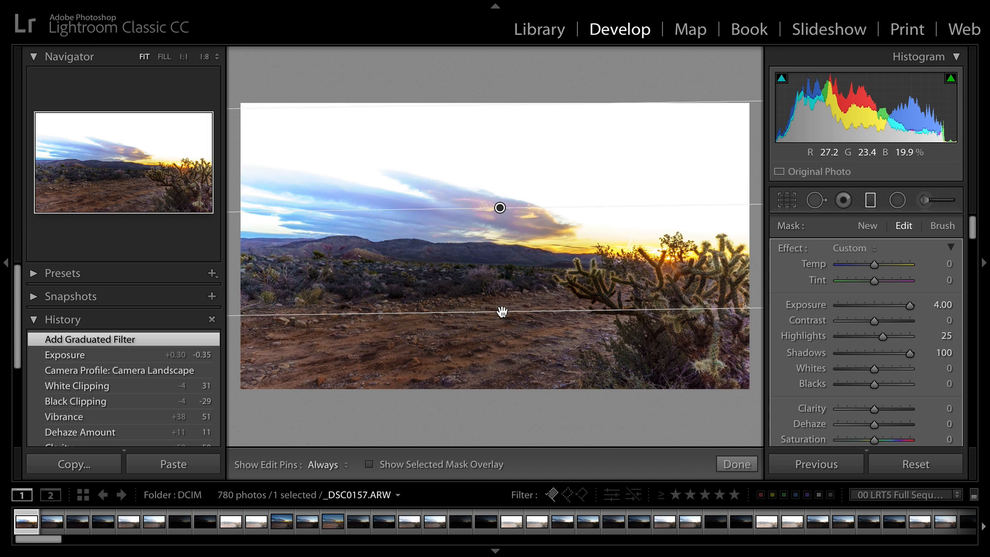
left_click_drag(902, 306, 862, 316)
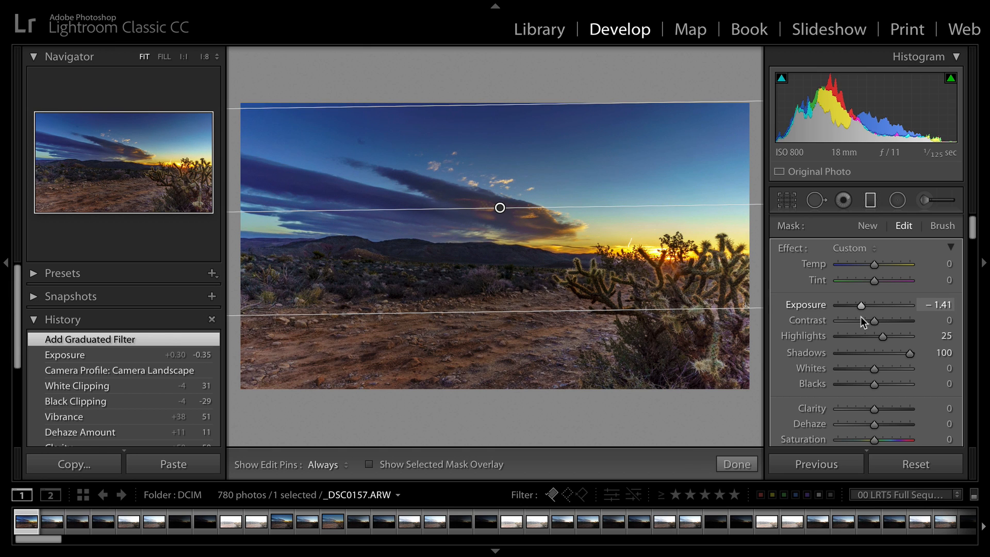
left_click(868, 264)
left_click_drag(867, 262, 869, 263)
- Give the graduated filter a Luminance range mask with its overlay shown and the Range set to 11/100
scroll(831, 324, "down", 10)
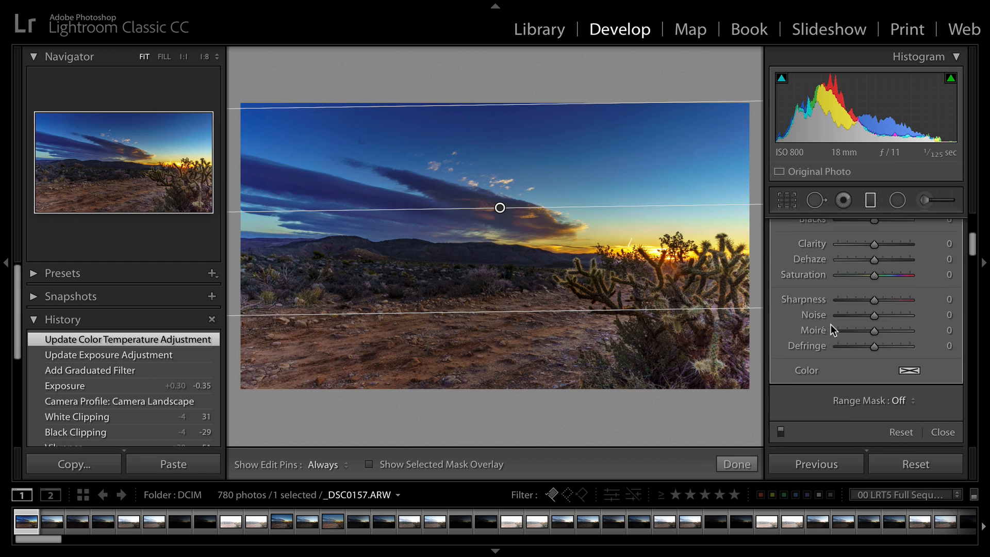
left_click(891, 327)
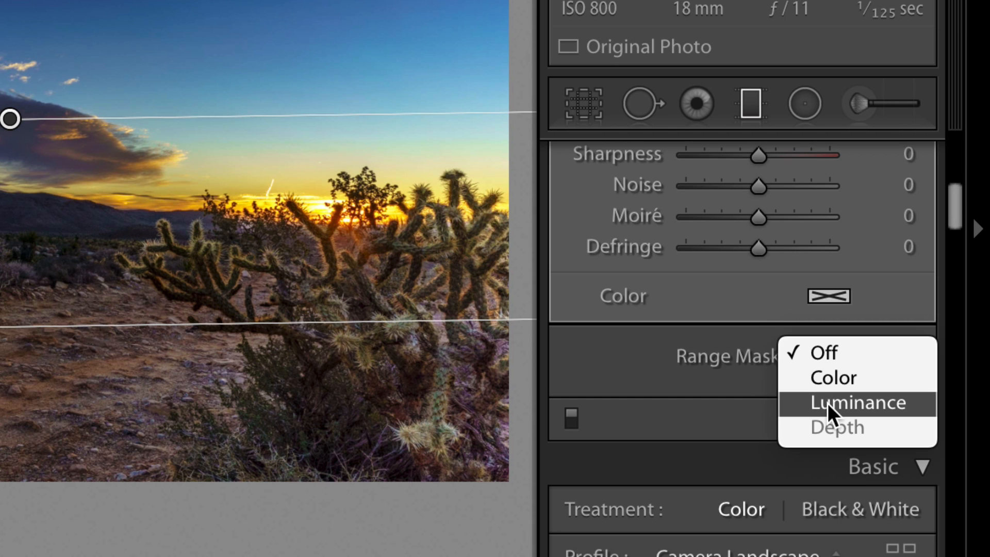
left_click(828, 403)
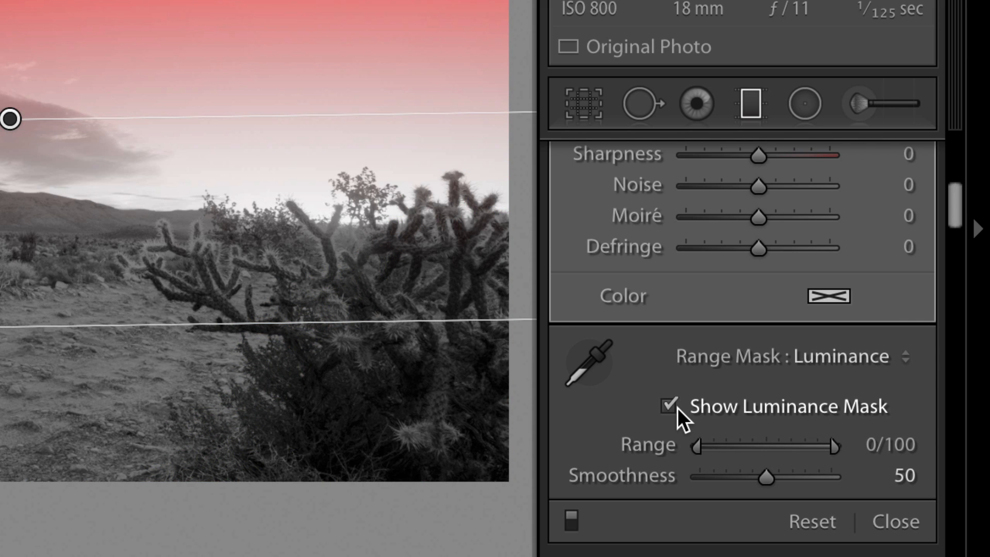
mouse_move(695, 440)
left_mouse_down()
mouse_move(744, 447)
mouse_move(809, 435)
mouse_move(691, 443)
mouse_move(705, 445)
left_mouse_up()
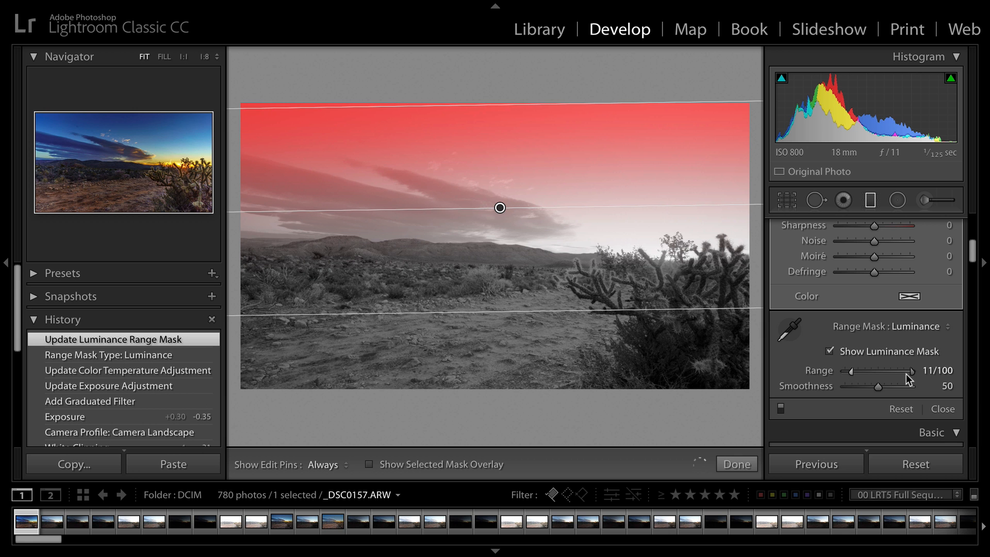
mouse_move(909, 373)
left_mouse_down()
mouse_move(894, 373)
mouse_move(921, 373)
left_mouse_up()
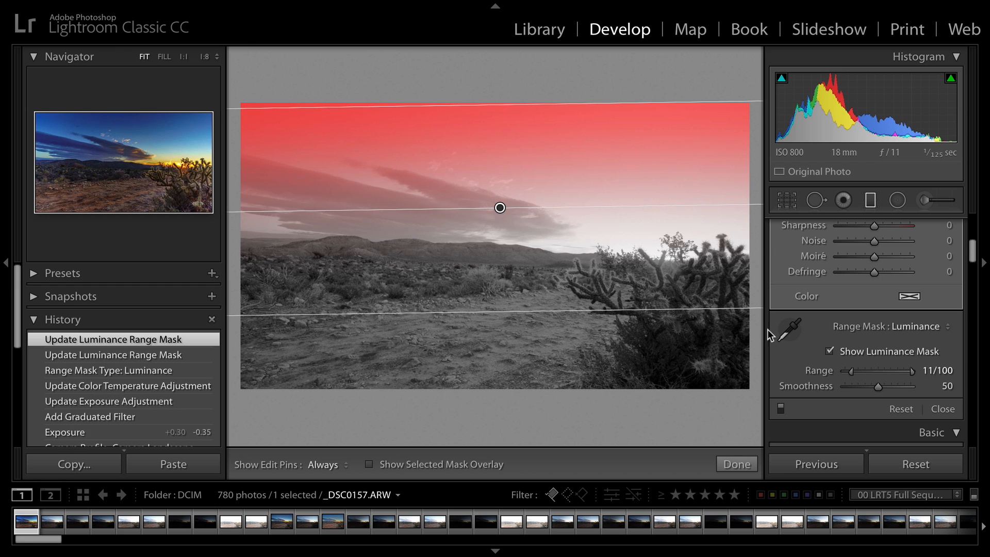
- Extend the graduated filter's lower edge to near the photo's bottom, set the luminance Range to 29/100, and hide the mask overlay
left_click_drag(712, 311, 711, 371)
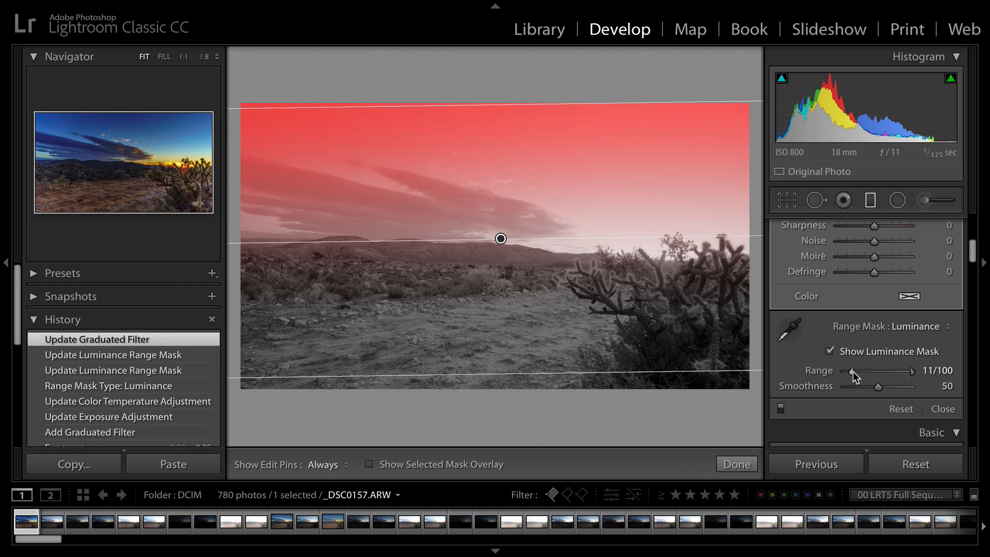
mouse_move(853, 371)
left_mouse_down()
mouse_move(828, 372)
mouse_move(863, 372)
left_mouse_up()
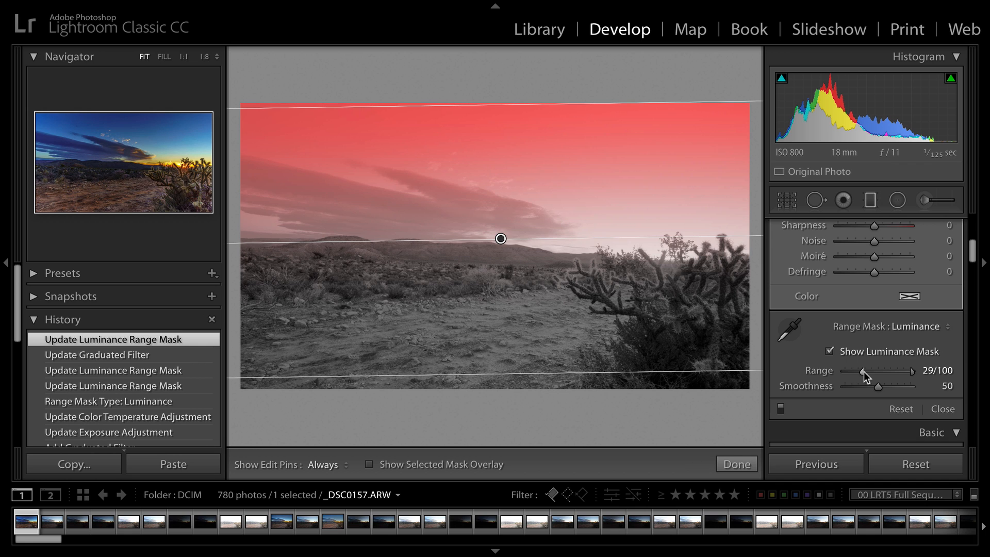
left_click(830, 352)
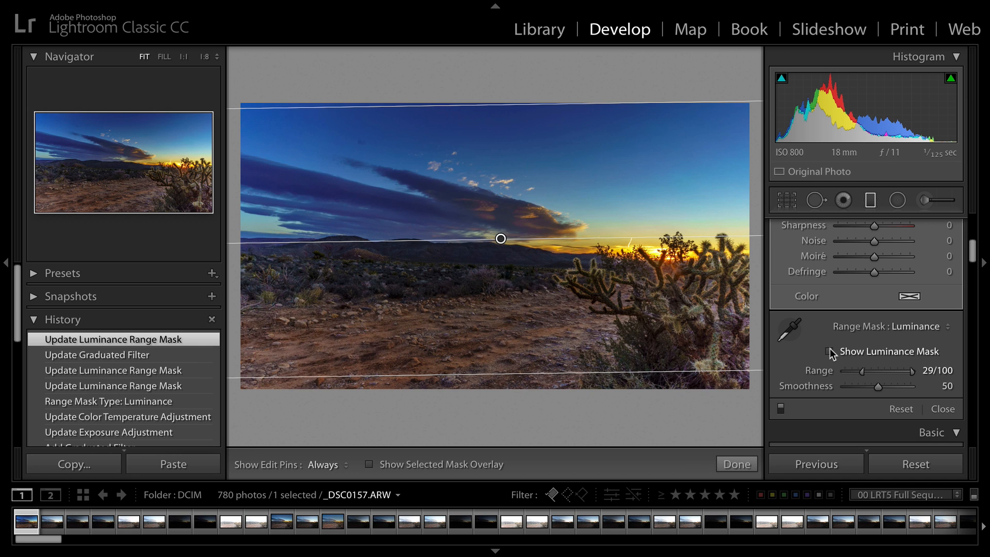
- Set the graduated filter's Exposure to −0.79, Clarity to 38 and Dehaze to −3, and close the filter
scroll(831, 340, "up", 8)
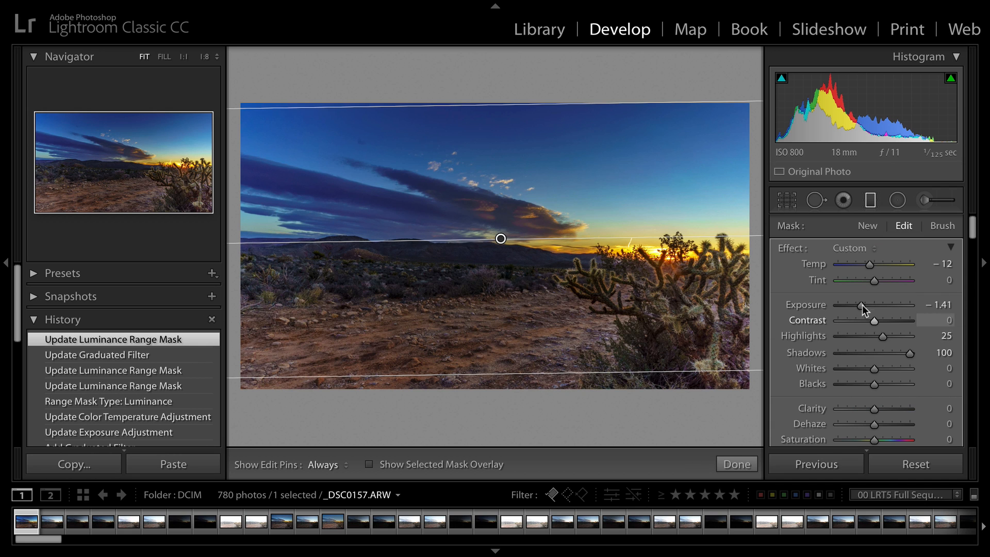
left_click_drag(865, 306, 869, 306)
left_click_drag(876, 409, 873, 430)
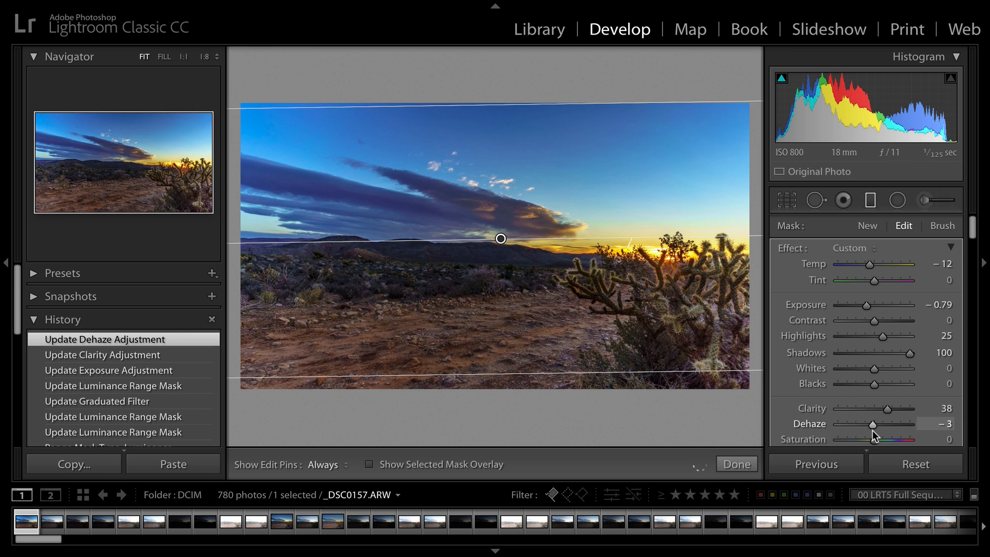
left_click(871, 202)
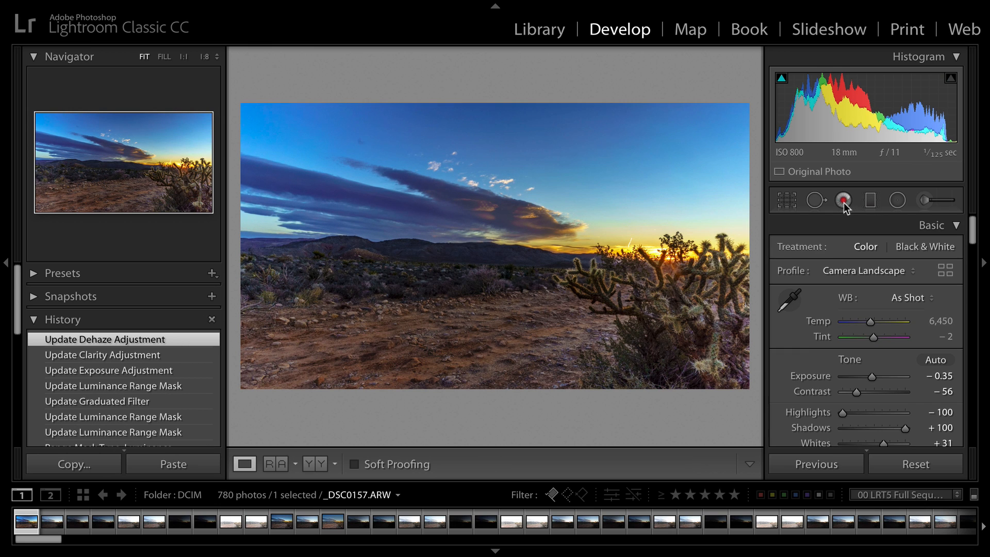
- Add a large circular radial filter centred on the cactus with Exposure 1.50, and invert its mask
left_click(897, 201)
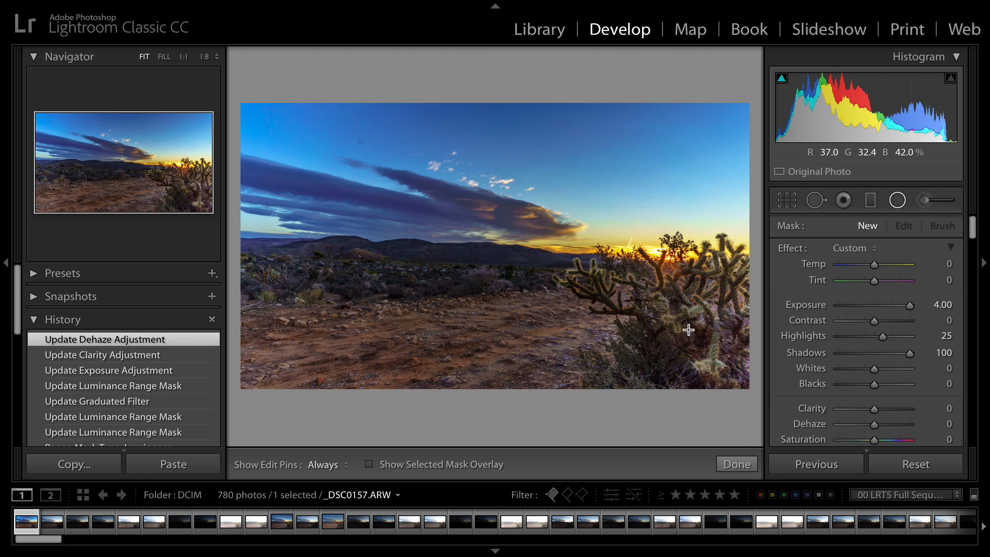
left_click_drag(688, 329, 837, 187)
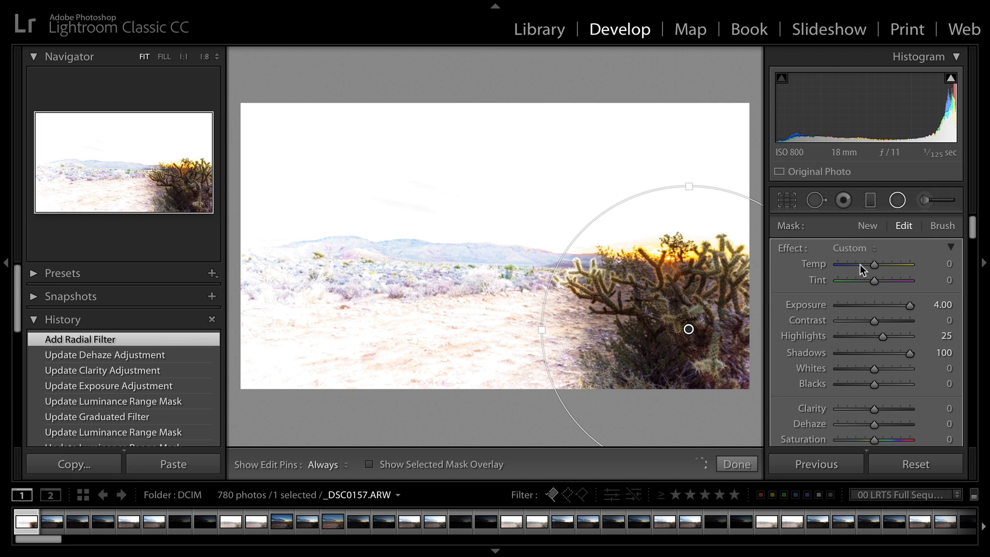
left_click_drag(906, 305, 885, 311)
scroll(885, 310, "down", 5)
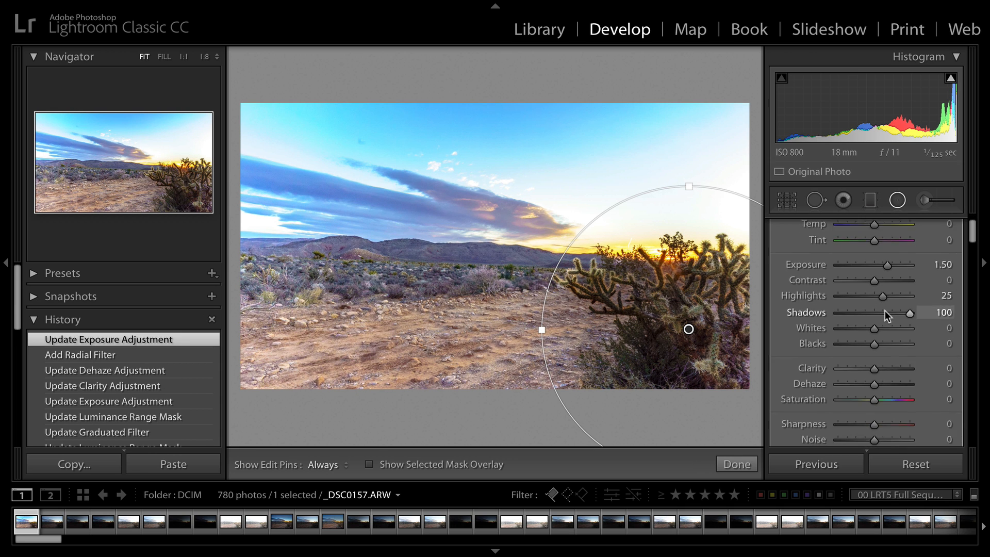
scroll(885, 310, "down", 4)
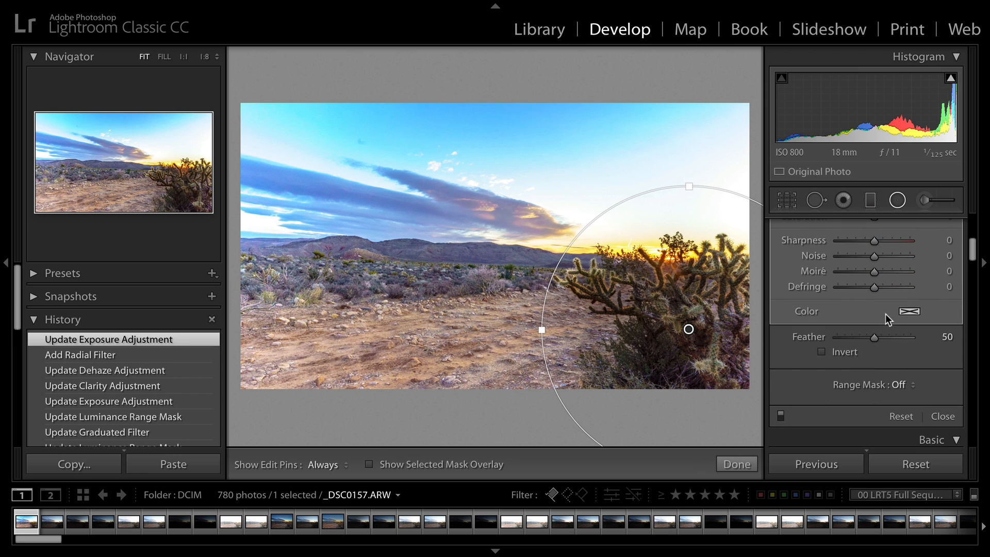
left_click(821, 352)
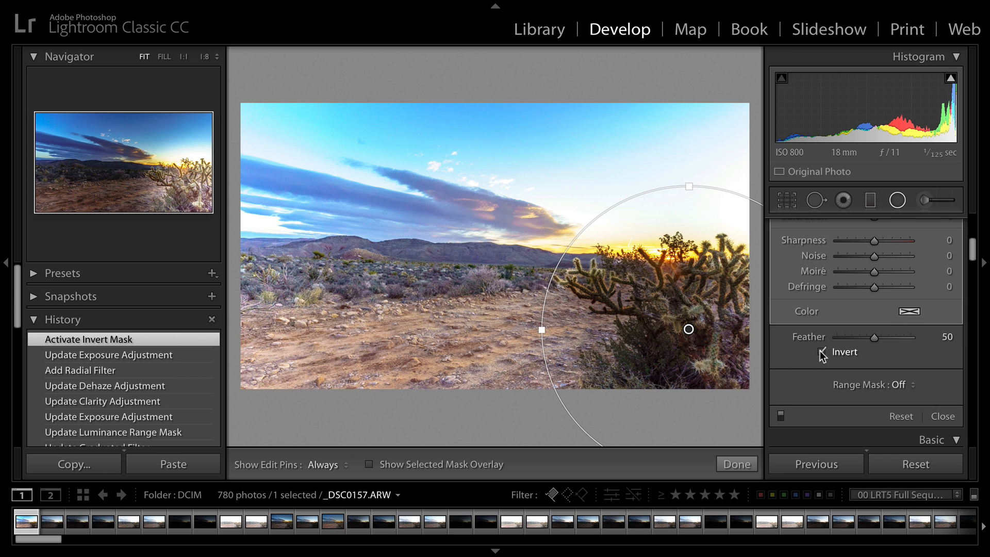
scroll(856, 334, "up", 5)
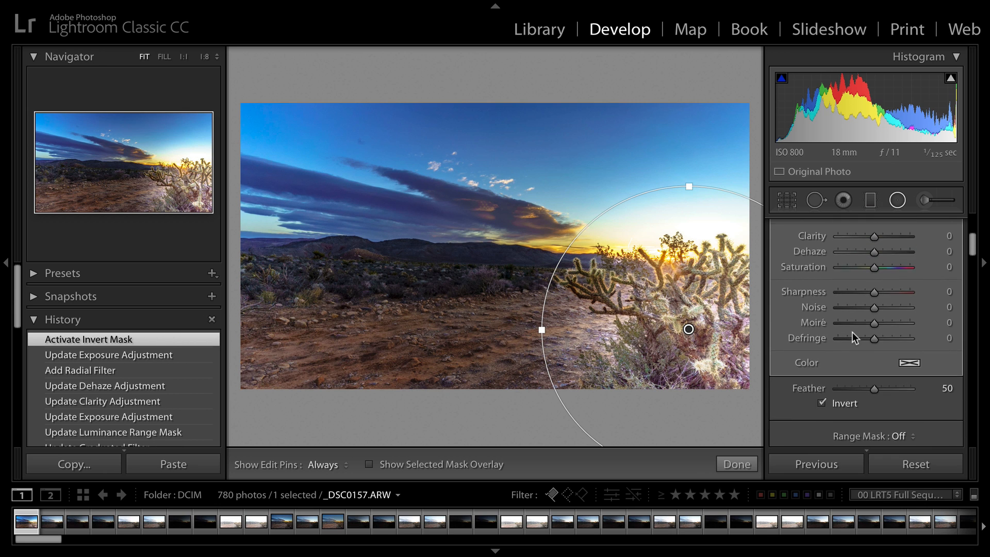
- Give the radial filter on the cactus a Luminance range mask and show its mask overlay
scroll(852, 332, "down", 5)
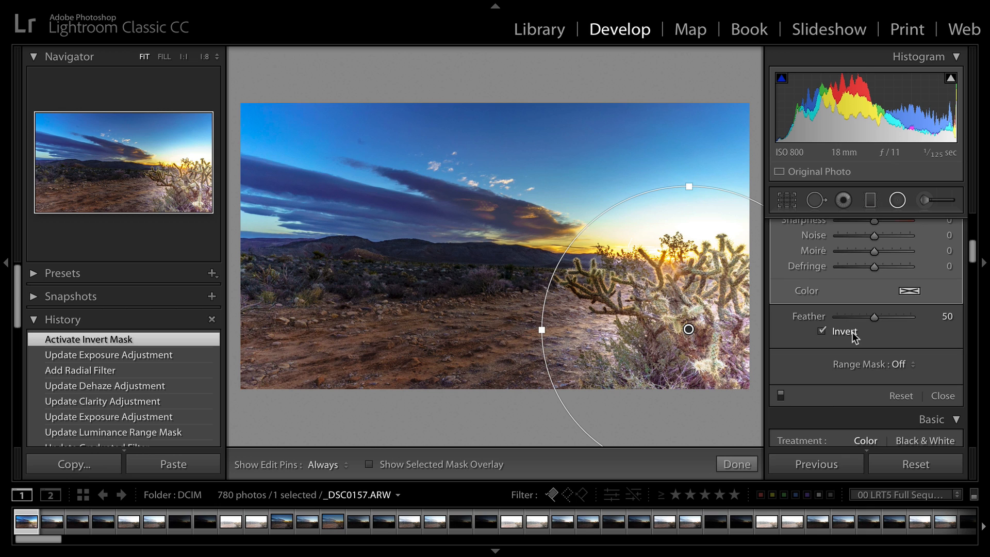
left_click(899, 364)
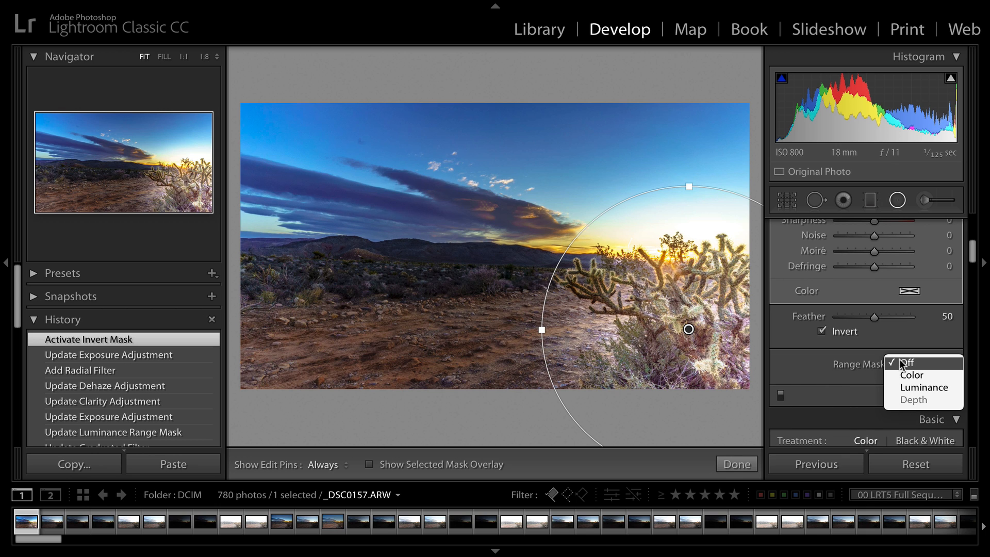
left_click(908, 386)
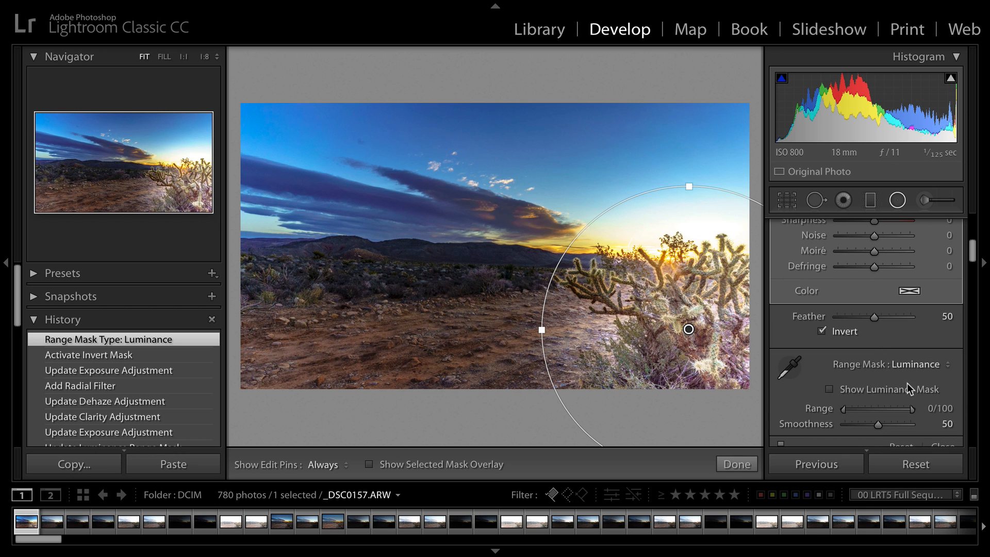
left_click(844, 391)
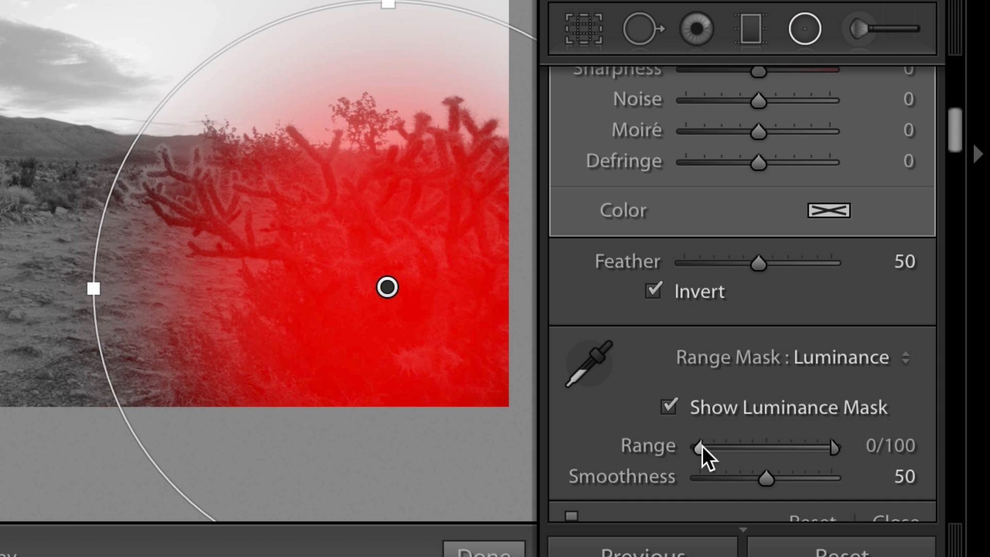
- Set the radial filter's luminance Range to 1/48 and Smoothness to 56, and hide the mask overlay
left_click_drag(847, 413, 865, 412)
mouse_move(740, 453)
left_mouse_down()
mouse_move(756, 451)
mouse_move(729, 454)
left_mouse_up()
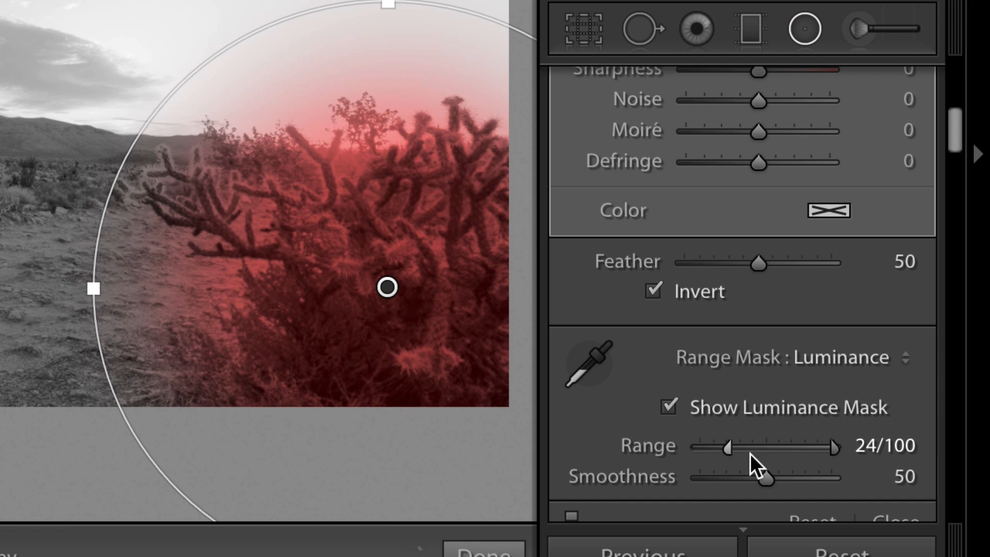
left_click_drag(828, 445, 677, 457)
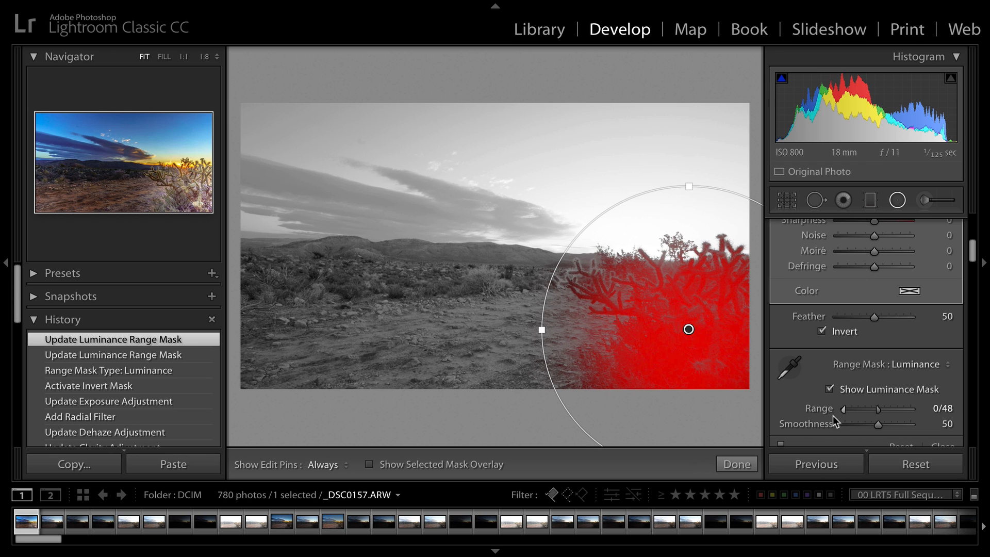
left_click_drag(844, 416, 886, 424)
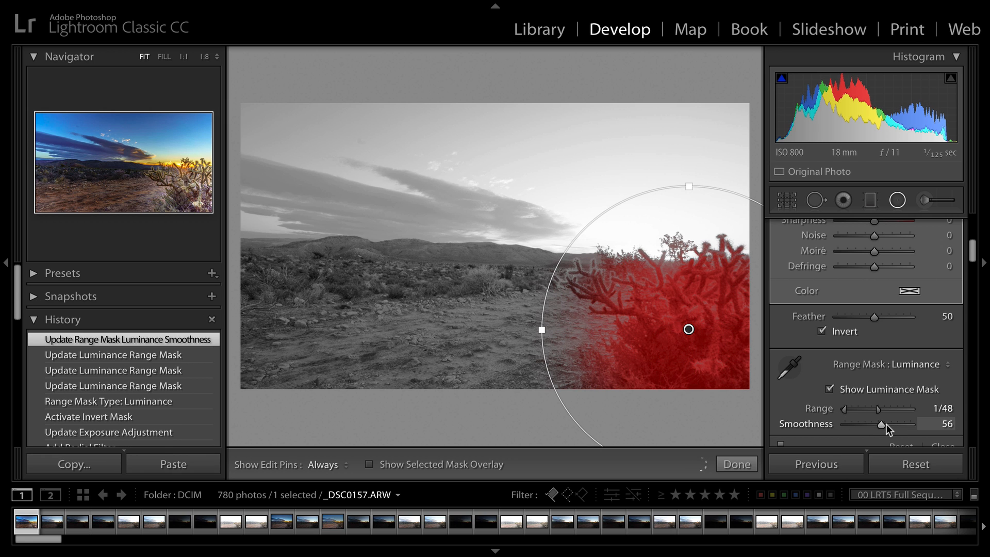
left_click(838, 386)
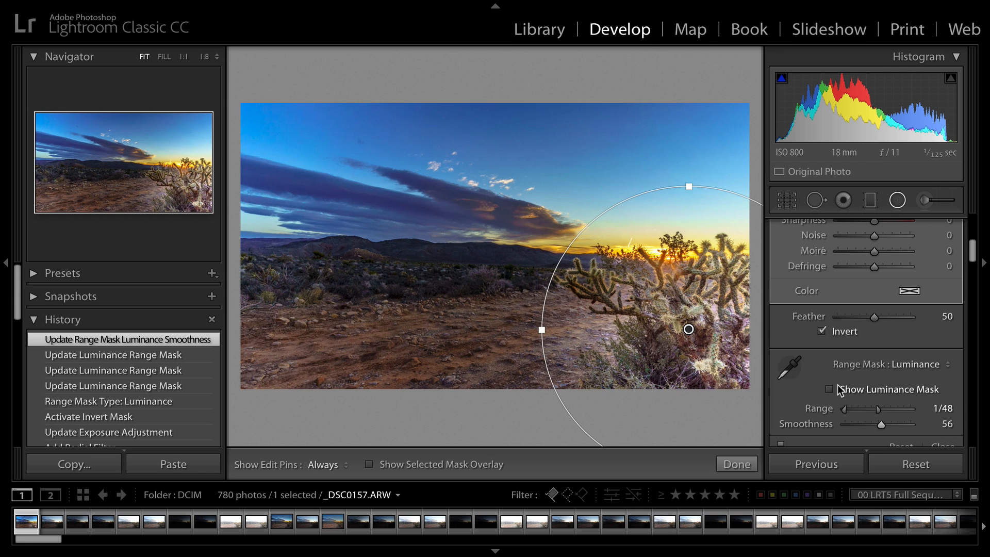
- Set the radial filter's Exposure to 0.80, Shadows to 45, Clarity to 43 and Dehaze to 15, and close the filter
scroll(839, 388, "up", 1)
scroll(838, 386, "up", 5)
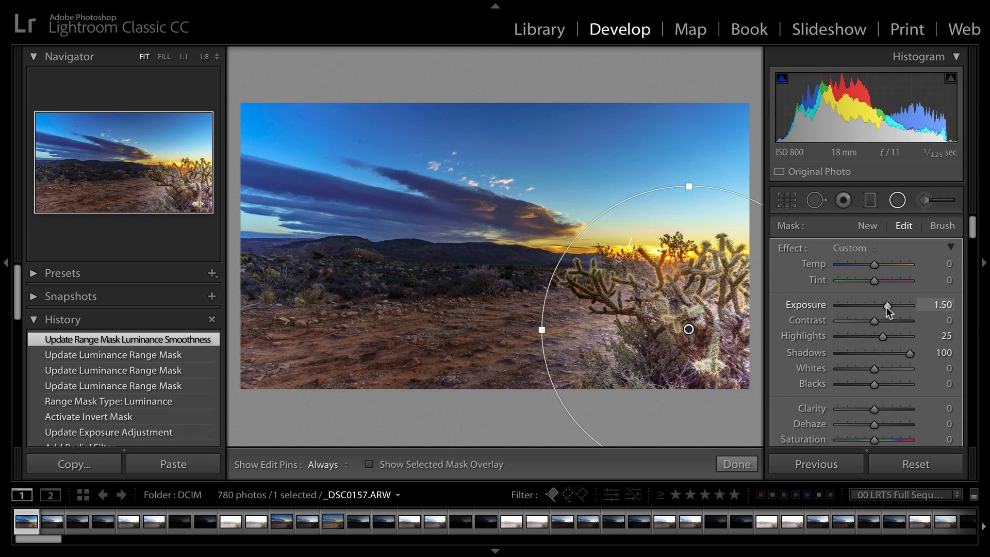
left_click_drag(887, 305, 881, 305)
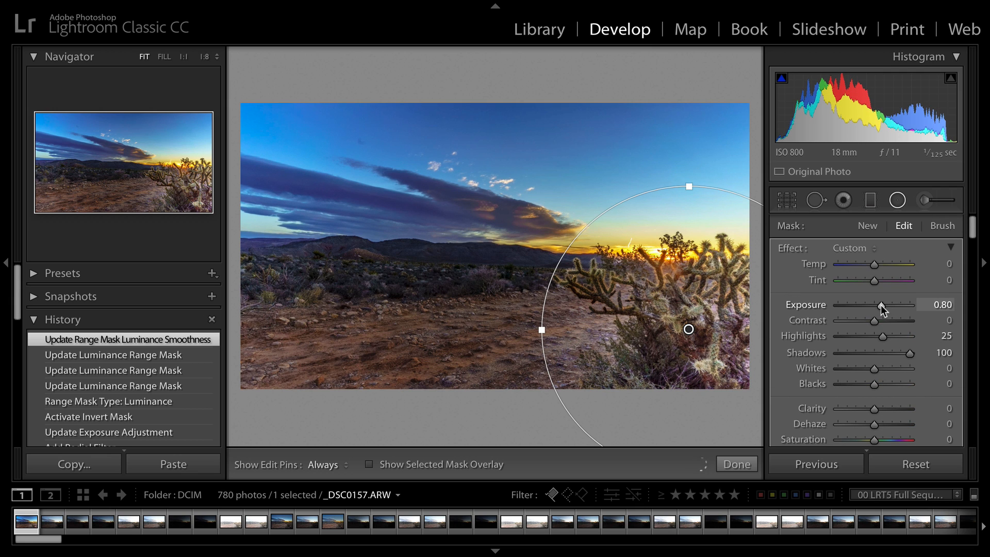
left_click_drag(897, 353, 890, 353)
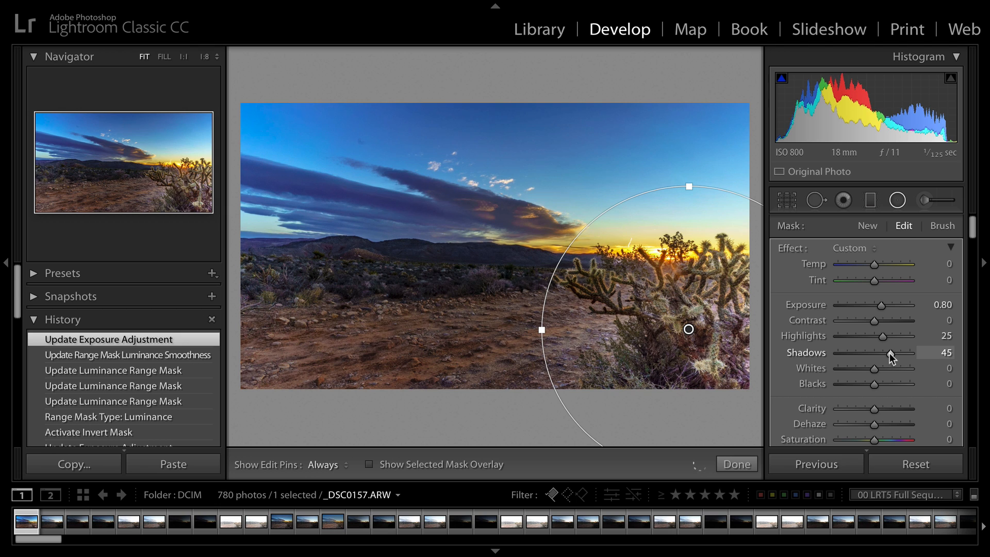
mouse_move(876, 408)
left_mouse_down()
mouse_move(890, 409)
mouse_move(878, 426)
left_mouse_up()
left_click(887, 424)
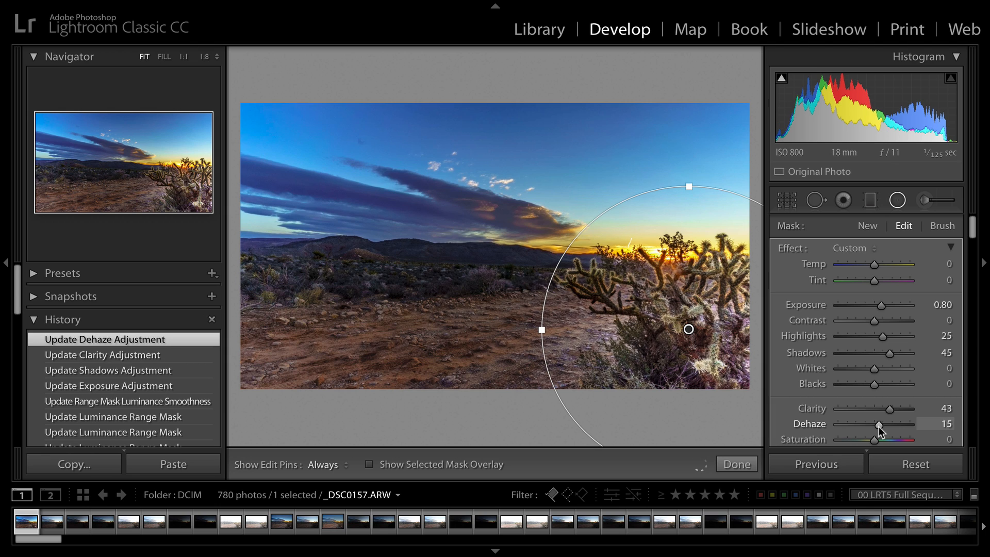
left_click(896, 204)
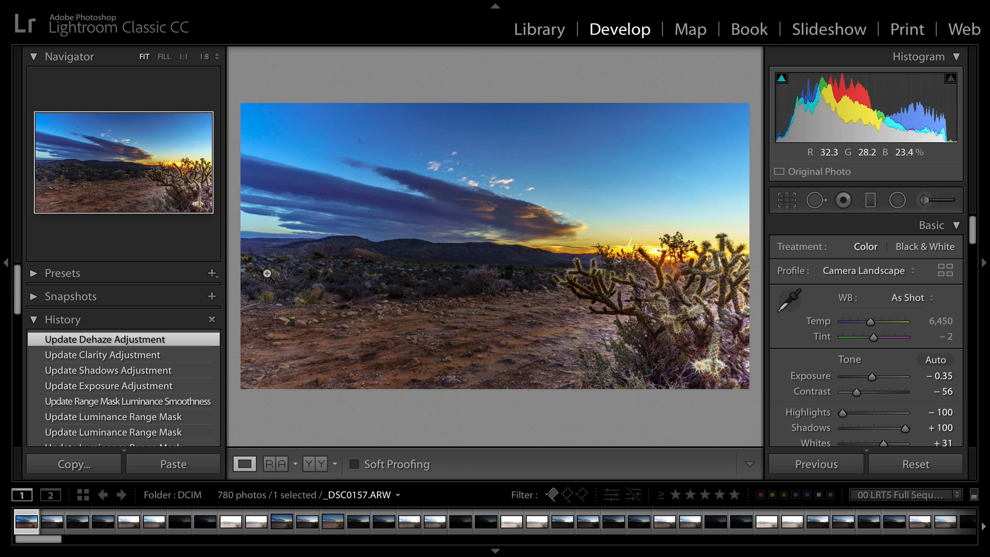
- Add a second, slightly tilted graduated filter across the horizon, with its pin over the mountains in the photo's left half
left_click(871, 200)
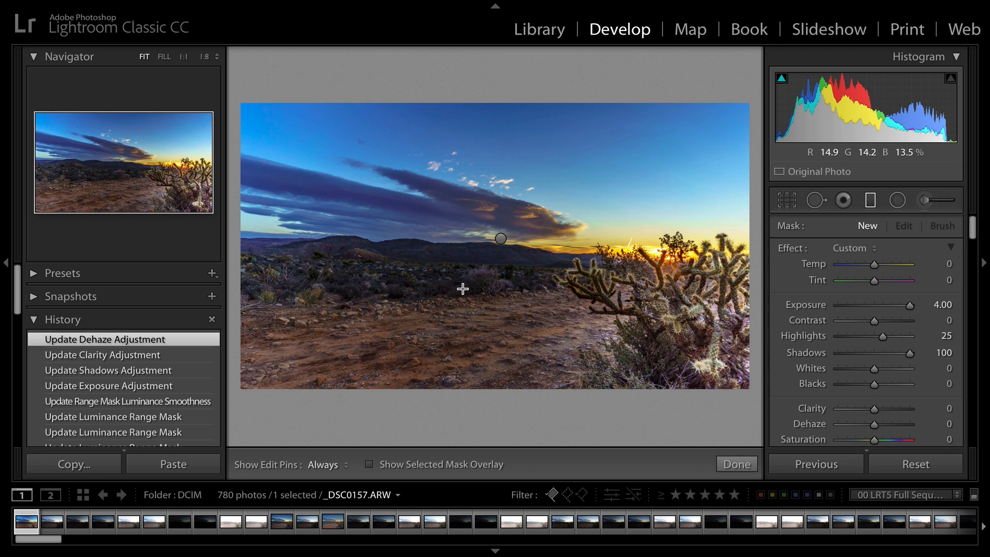
left_click_drag(463, 305, 460, 228)
left_click_drag(879, 302, 875, 302)
left_click_drag(462, 265, 367, 245)
- Set the new graduated filter's Exposure to 0.00, Contrast to −24 and Shadows to 6, and close the filter
double_click(878, 304)
left_click_drag(878, 320, 869, 322)
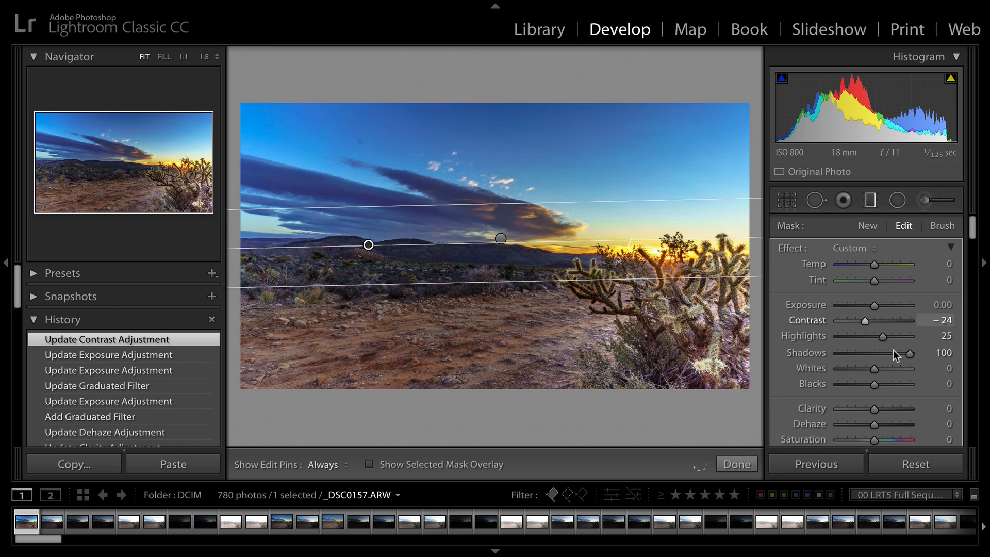
left_click_drag(896, 355, 876, 354)
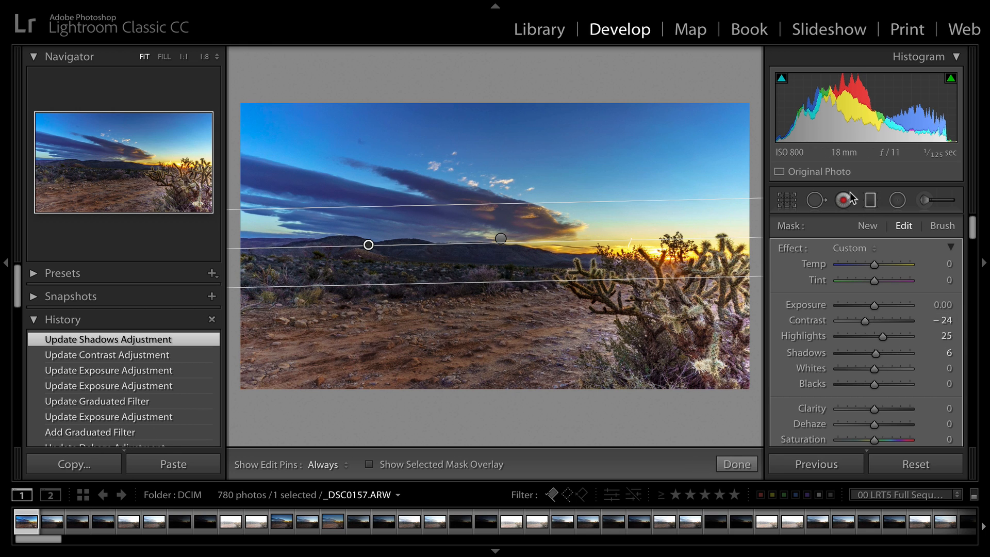
left_click(872, 199)
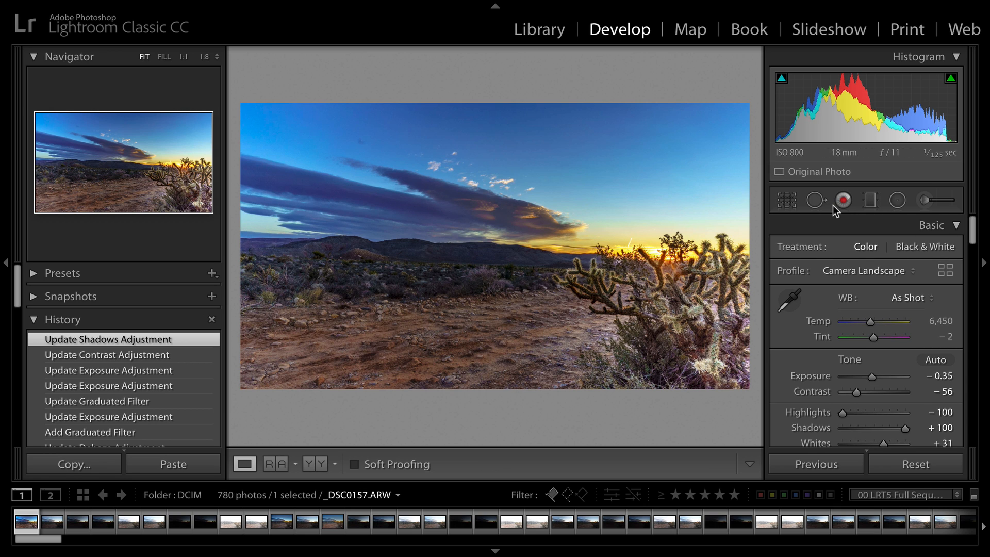
- Reopen the existing radial filter on the cactus, set its Exposure to 0.18, and close it
left_click(897, 201)
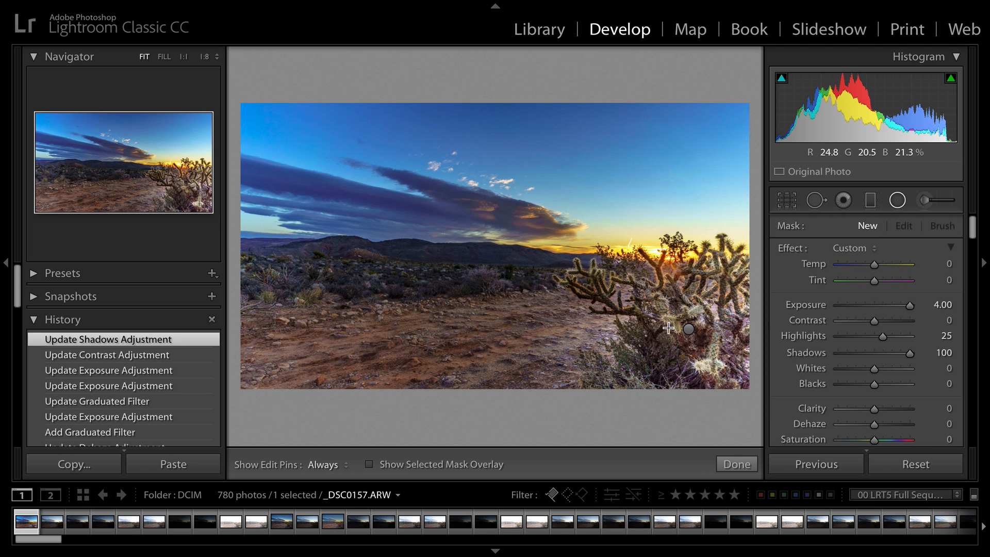
left_click(690, 330)
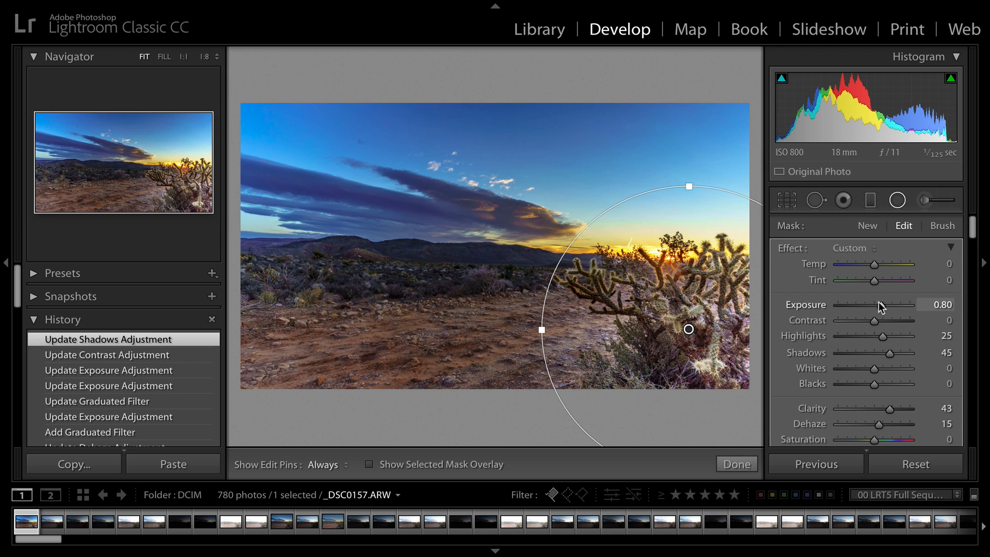
left_click_drag(882, 305, 876, 308)
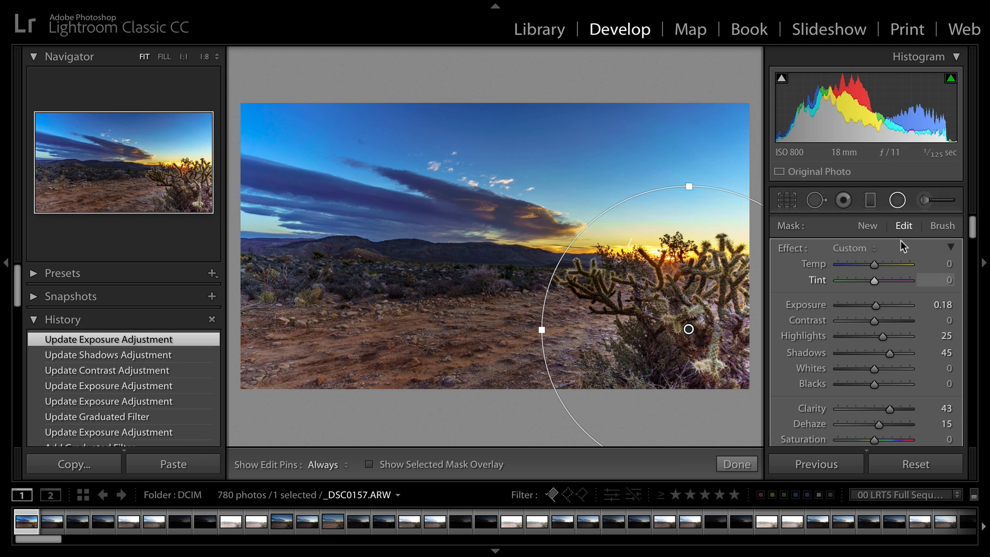
left_click(898, 201)
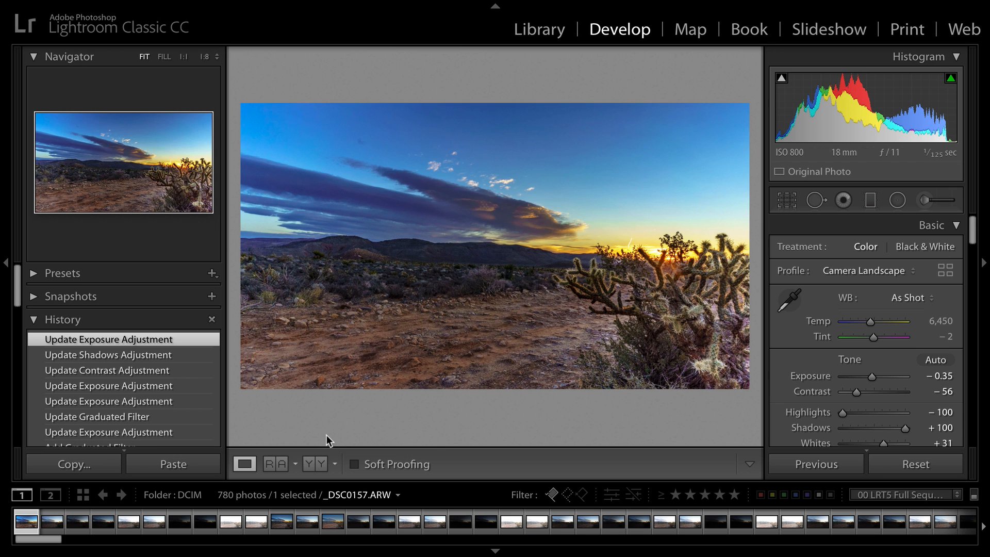
- Look through the unedited bracketed exposures that follow the edited photo, comparing their brightness
right_click(153, 526)
left_click(54, 527)
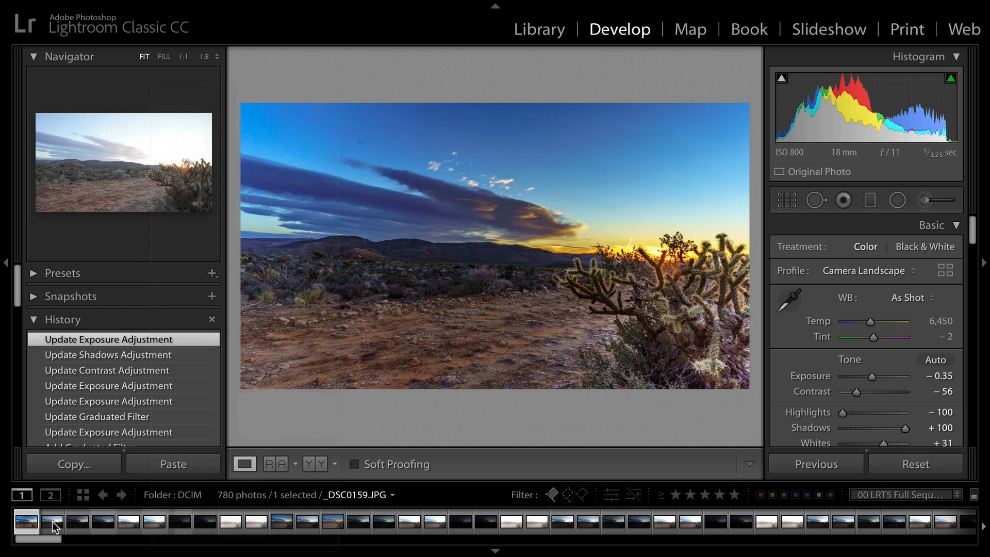
left_click(55, 526)
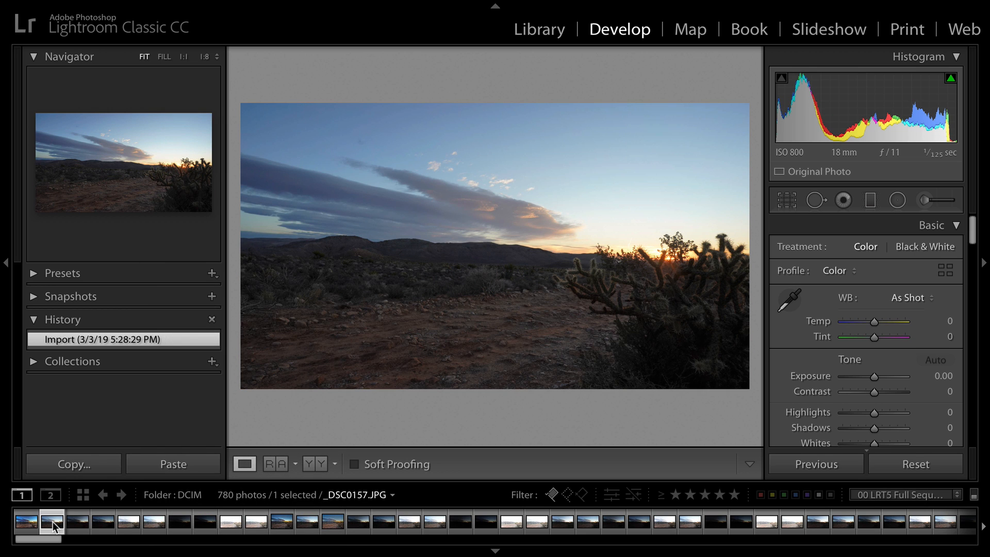
key("Right")
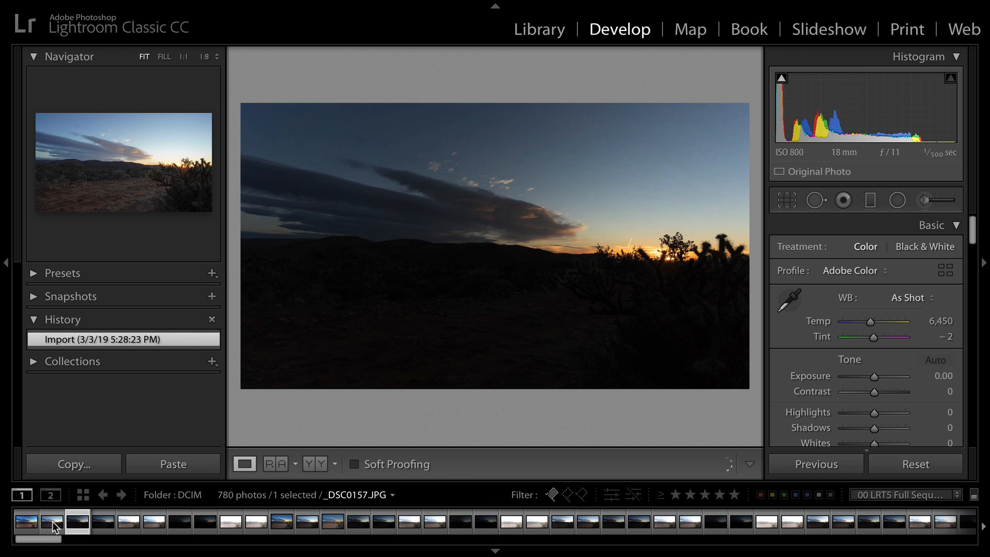
key("Right")
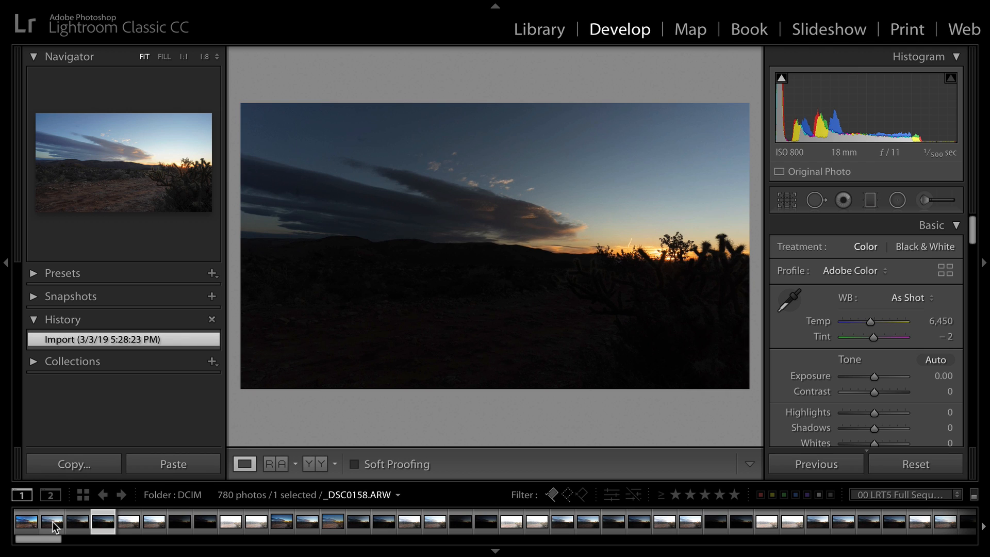
key("Right")
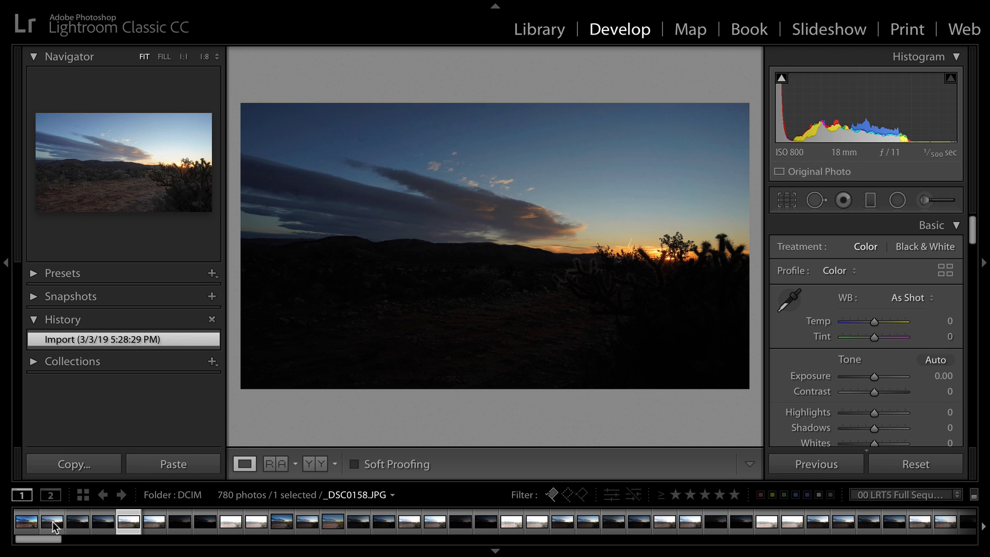
key("Right")
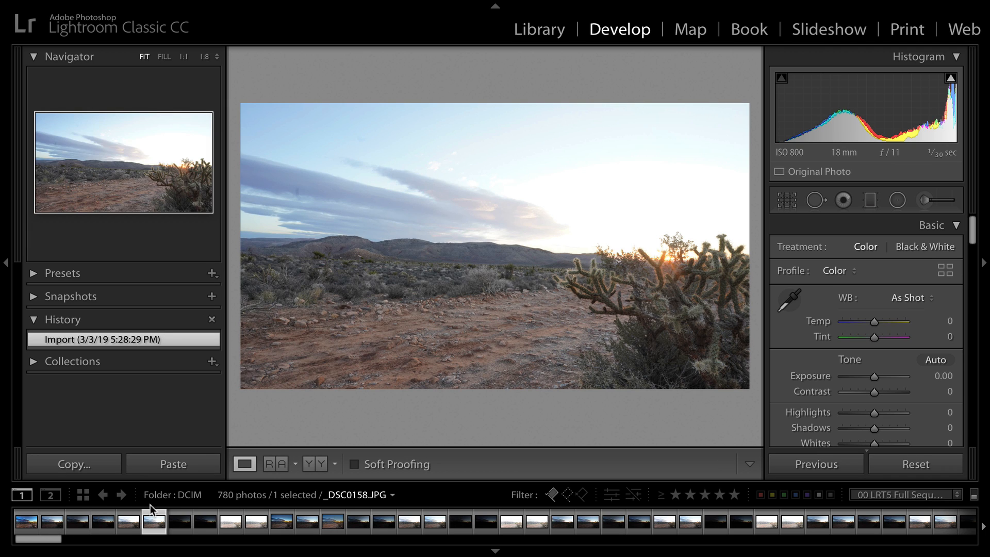
- Select the five bracketed raw photos _DSC0157.ARW to _DSC0161.ARW together, leaving out the JPG versions
left_click(178, 525)
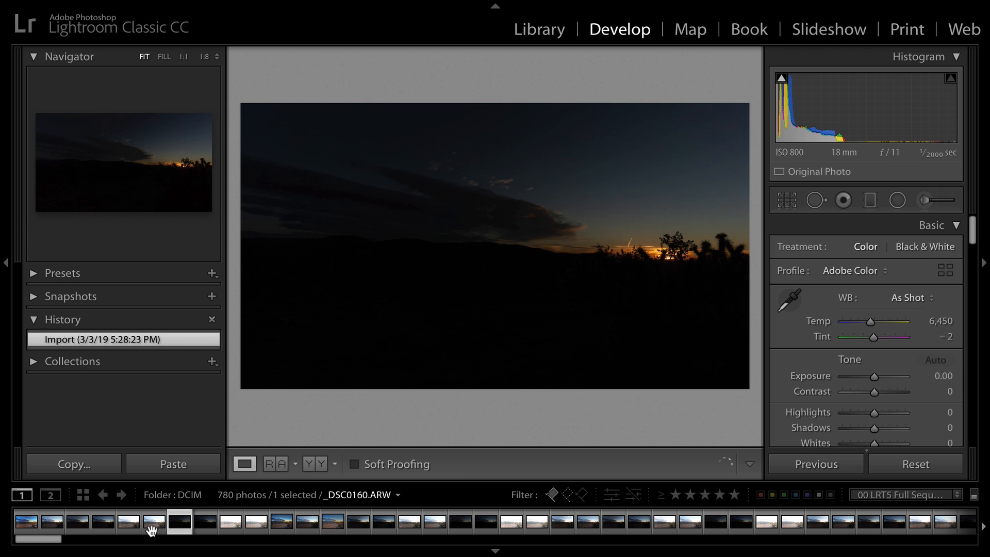
left_click(129, 524, "ctrl")
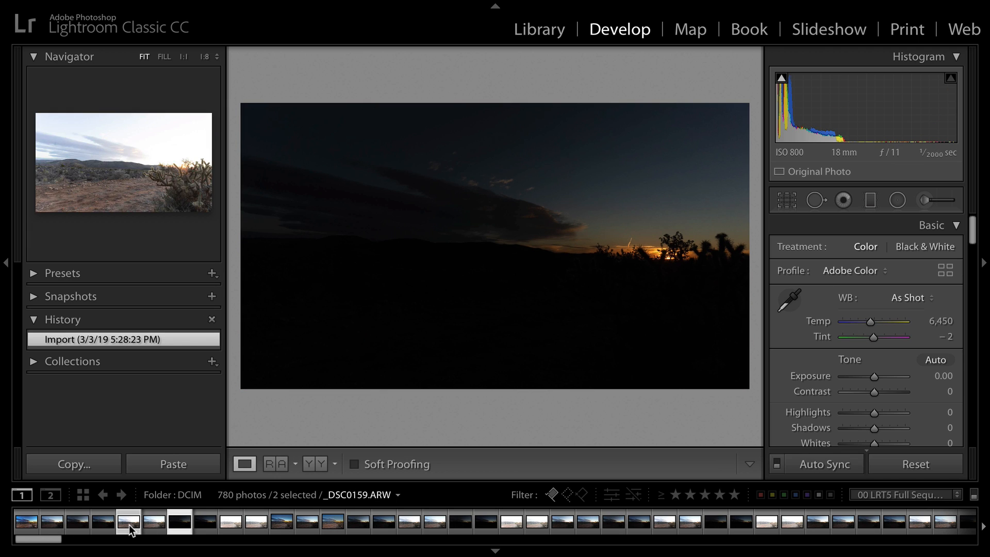
left_click(31, 527, "ctrl")
left_click(77, 524, "ctrl")
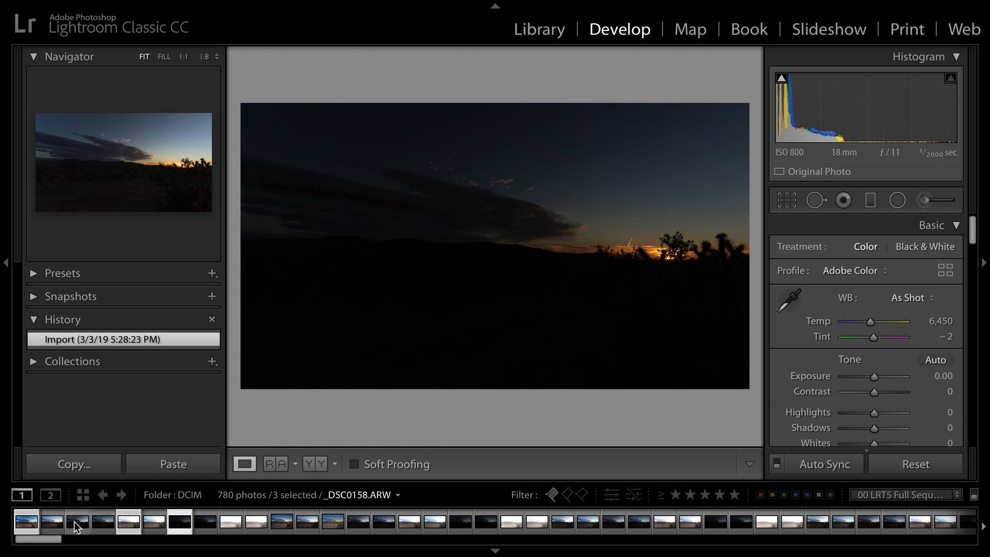
left_click(233, 524, "ctrl")
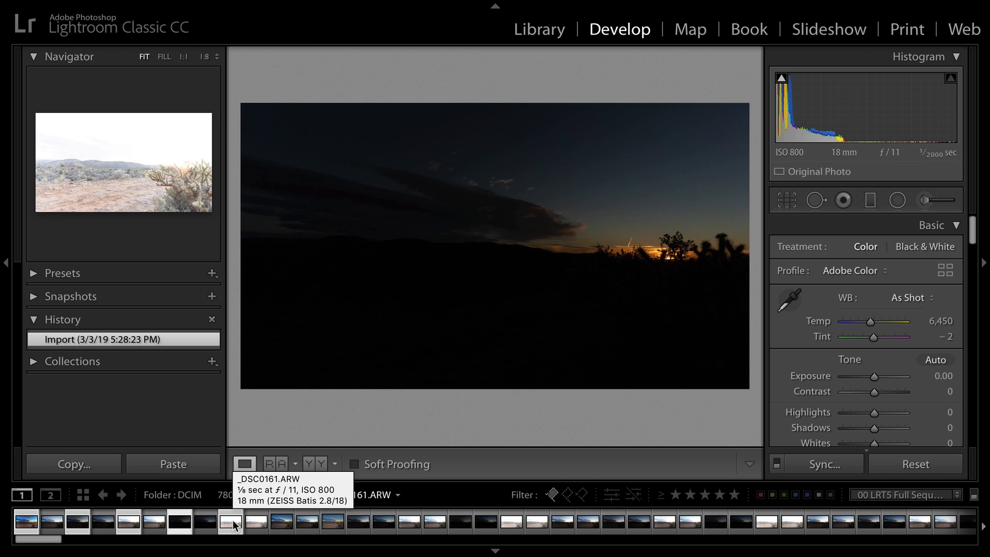
- Merge the five selected photos to HDR with Auto Align, Auto Settings and Create Stack on and Deghost Amount None
right_click(235, 526)
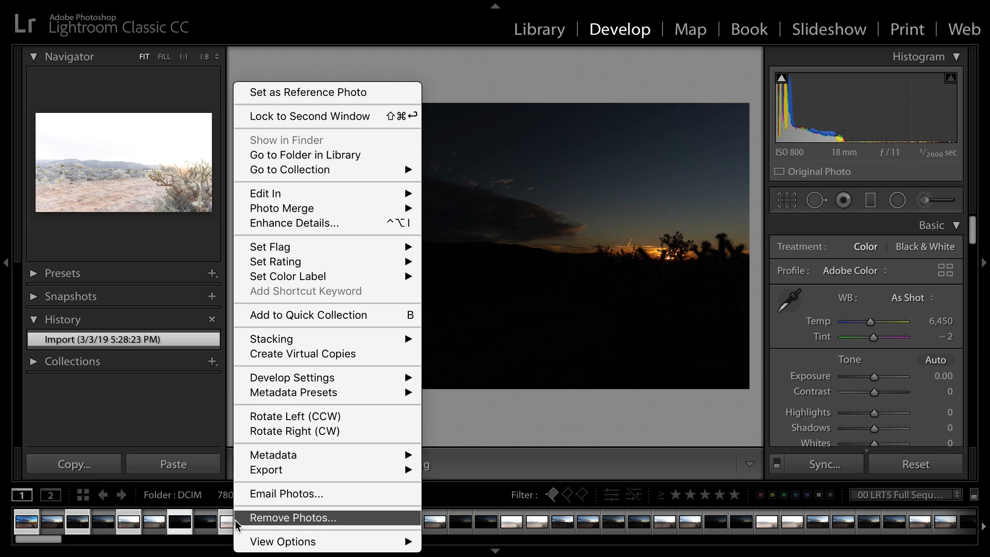
mouse_move(332, 206)
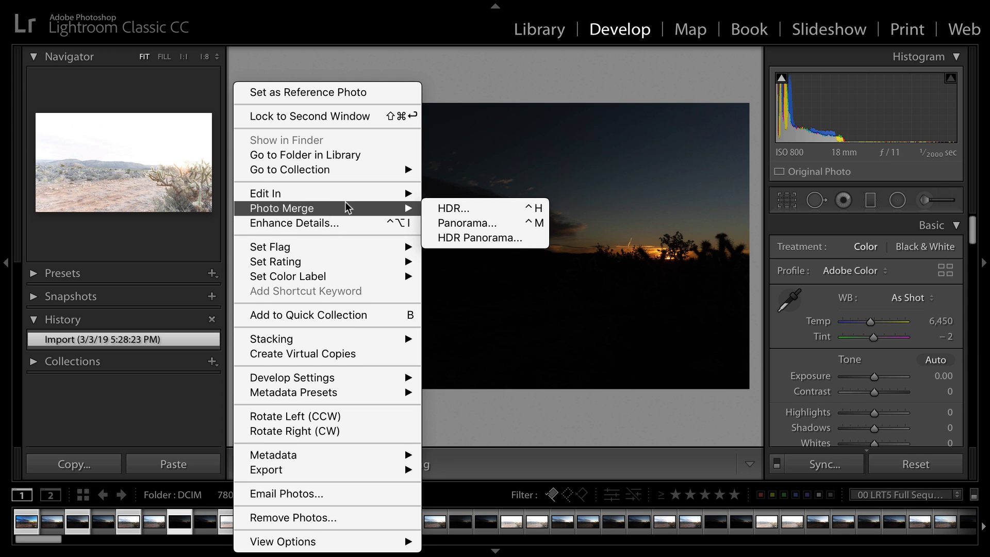
left_click(436, 212)
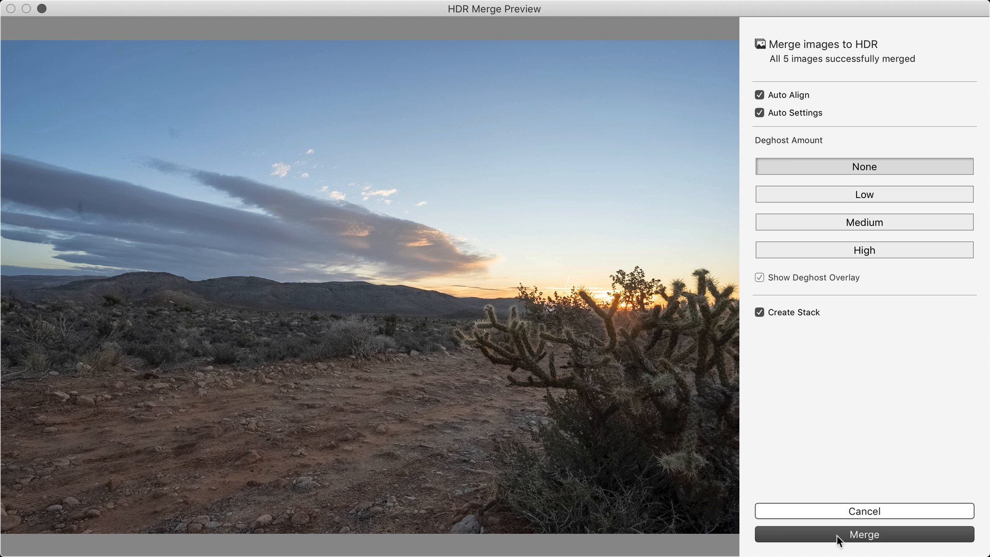
left_click(837, 537)
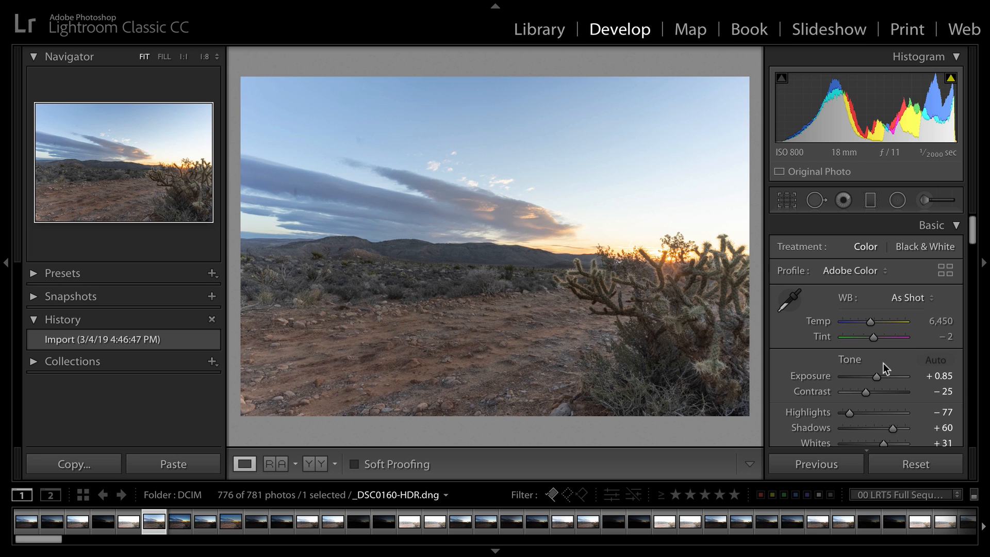
- Set the merged HDR photo's Exposure to -0.15, Clarity to +56 and Vibrance to +72
left_click_drag(877, 377, 872, 379)
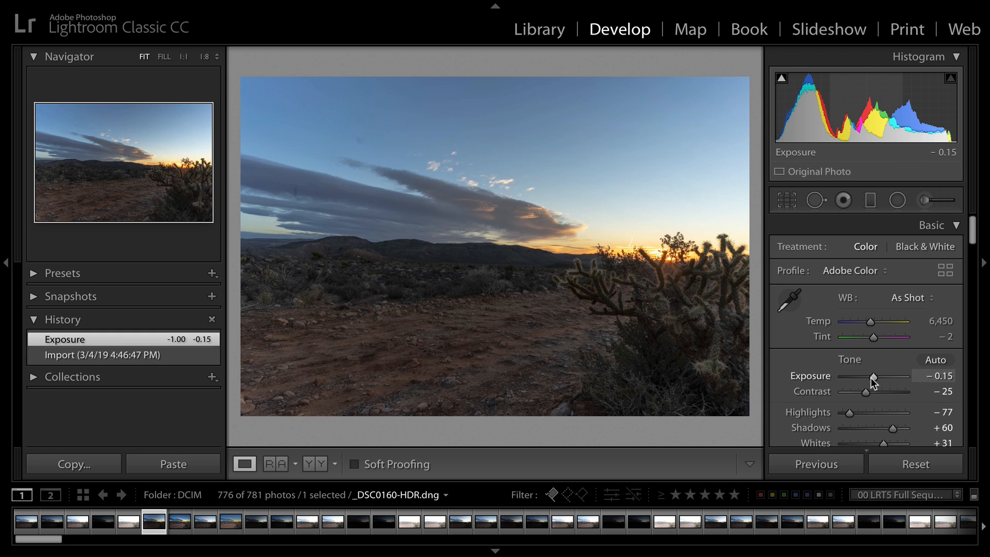
scroll(873, 381, "down", 5)
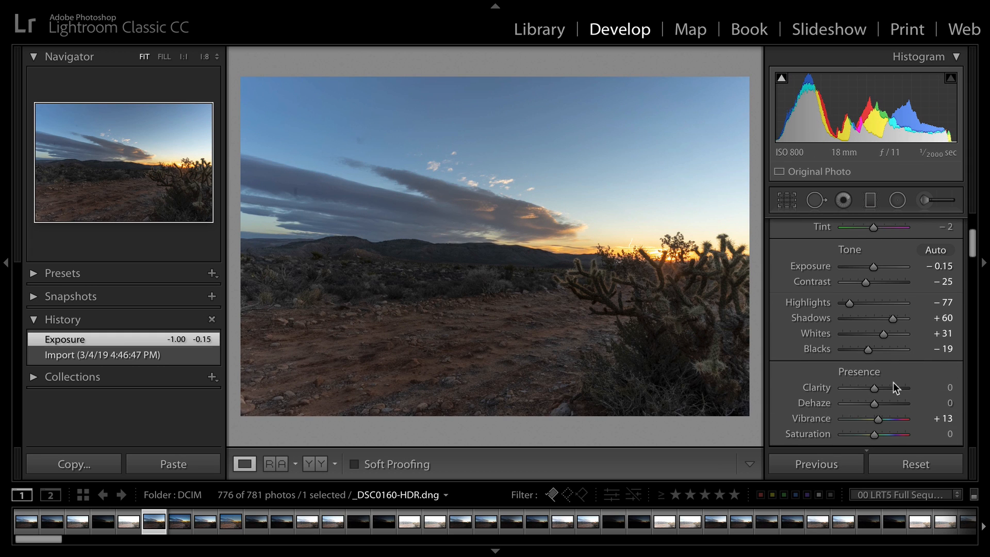
left_click(895, 387)
left_click_drag(896, 387, 897, 421)
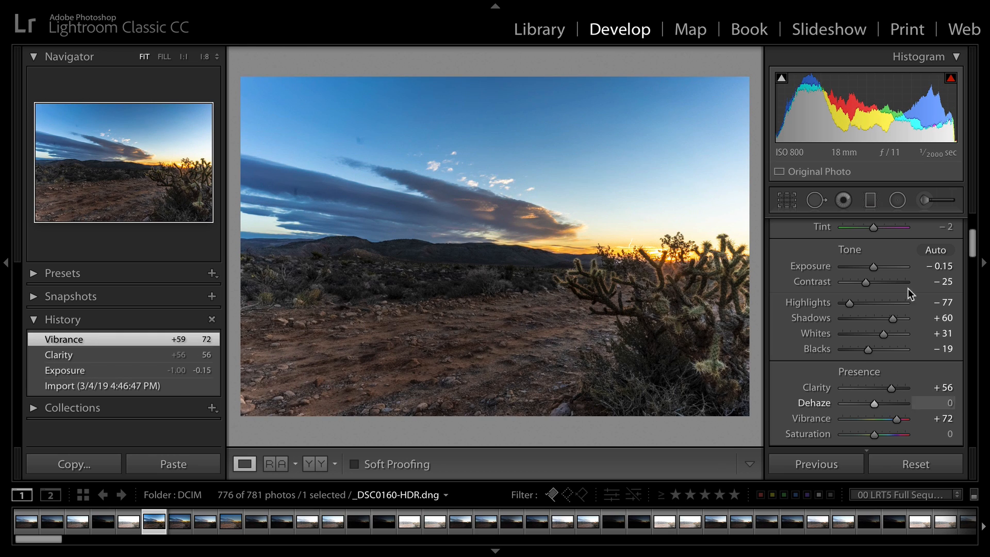
- Add a graduated filter running down the sky to the horizon and set its Exposure to -1.79
left_click(871, 200)
left_click_drag(548, 94, 530, 260)
left_click_drag(846, 305, 858, 307)
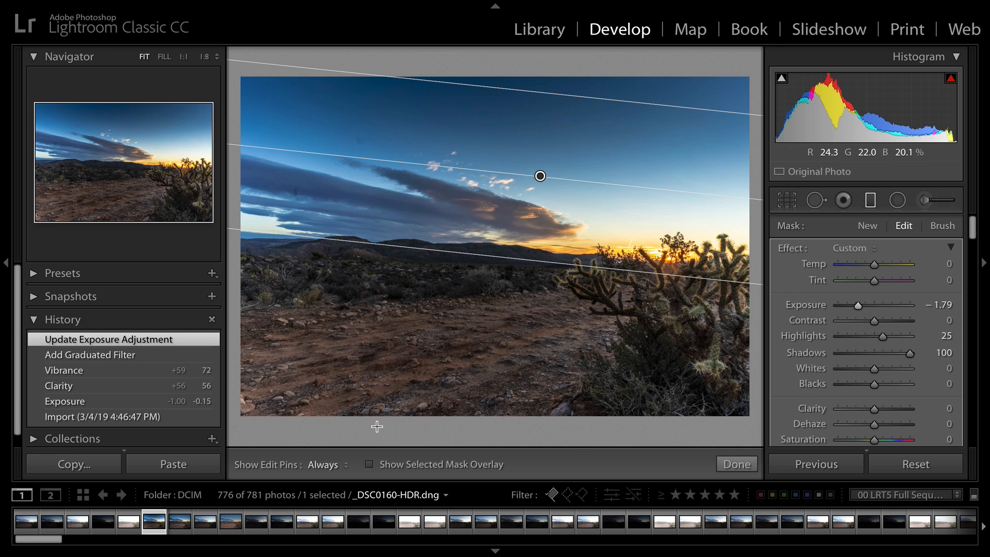
- Select the five bracketed raw photos _DSC0162.ARW to _DSC0166.ARW together, leaving out the JPG versions
left_click(186, 524)
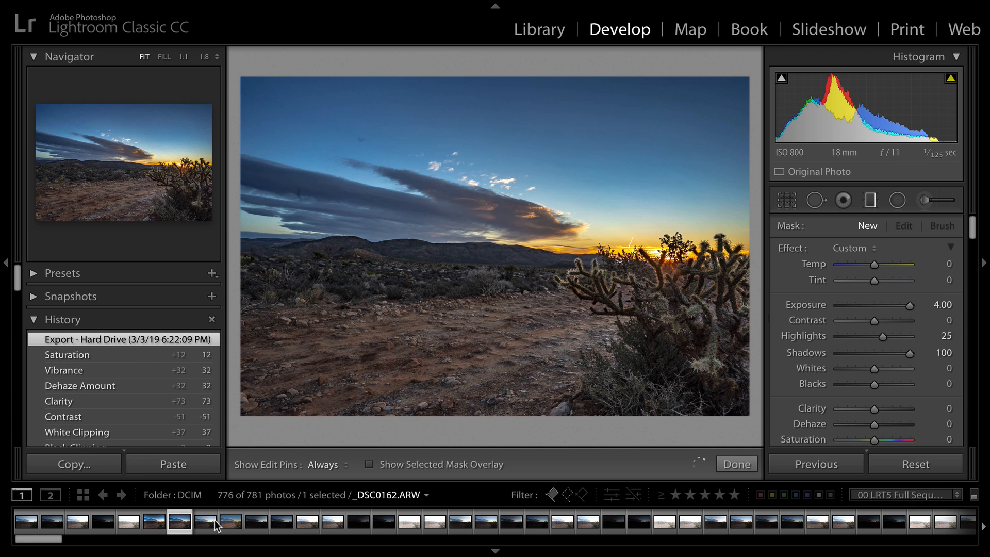
left_click(231, 524, "ctrl")
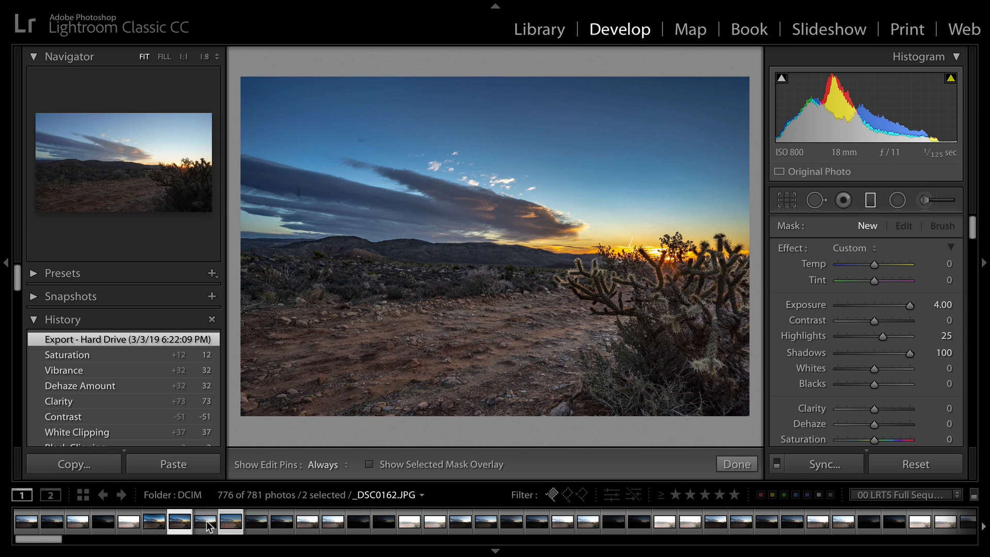
left_click(205, 524)
left_click(187, 525)
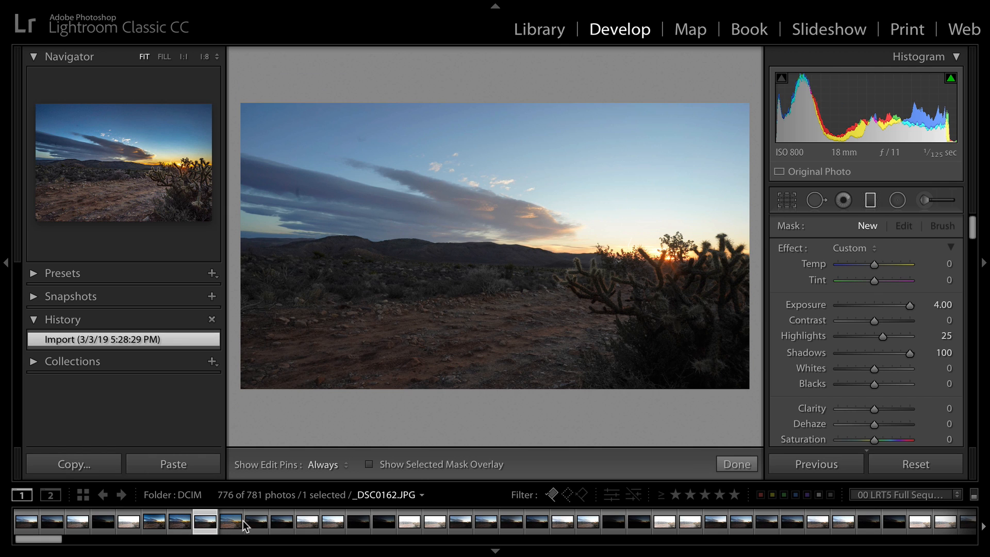
left_click(254, 524, "ctrl")
left_click(307, 522, "ctrl")
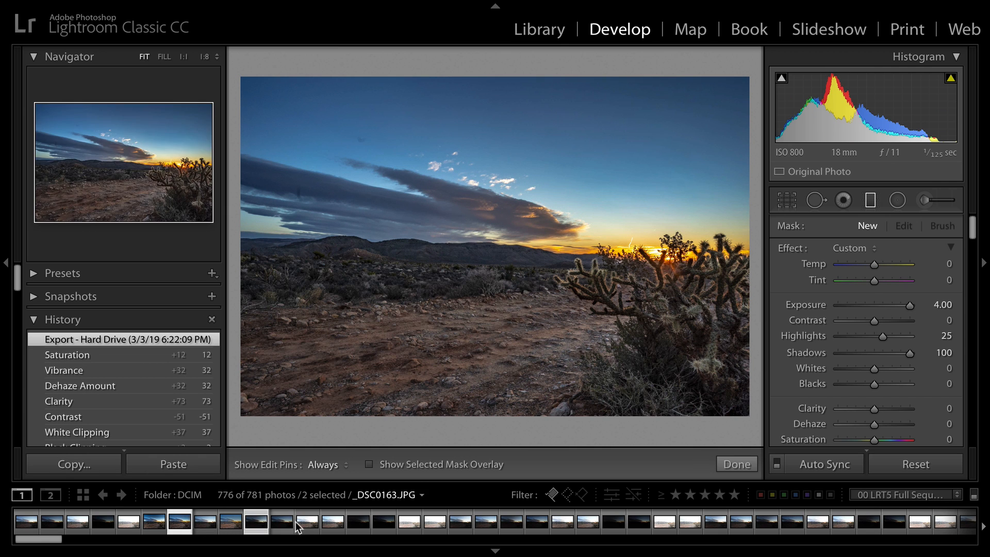
left_click(358, 522, "ctrl")
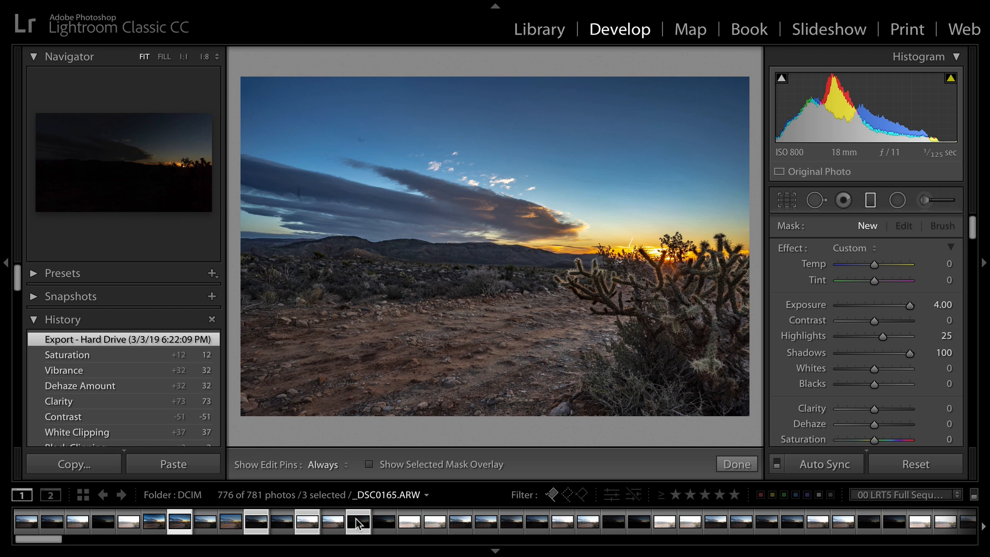
left_click(409, 523, "ctrl")
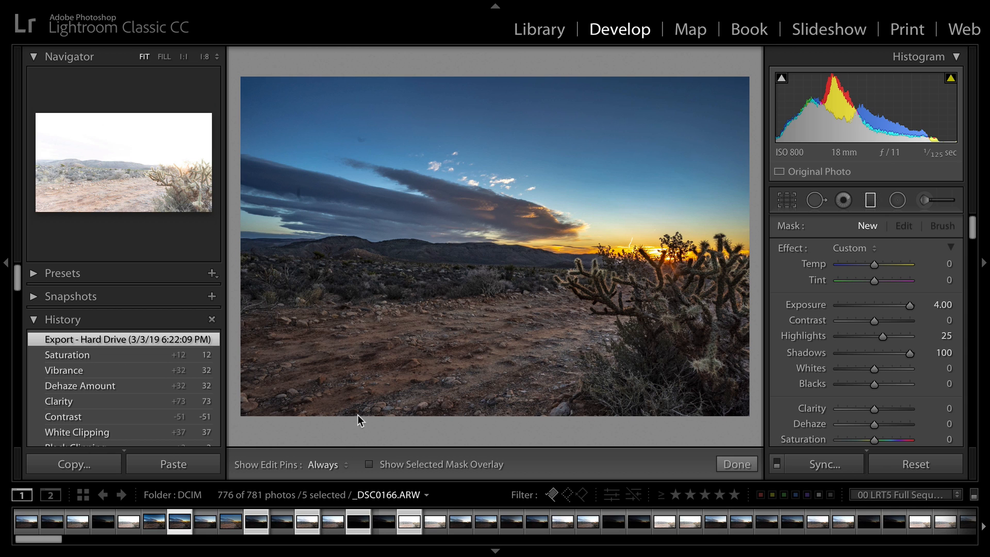
- Transfer the five selected photos to Aurora HDR 2019 and create the HDR image with Auto Alignment off
left_click(116, 7)
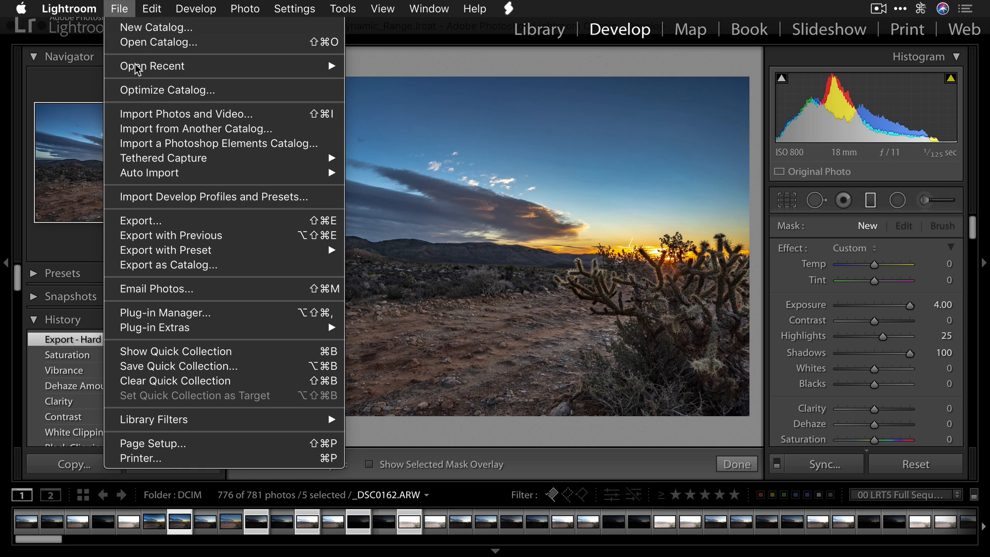
mouse_move(165, 329)
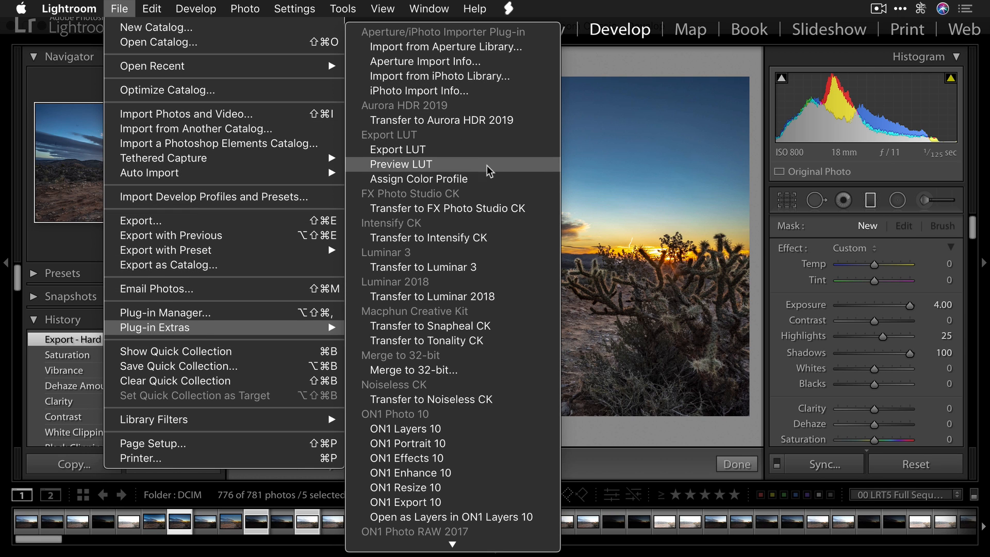
left_click(478, 122)
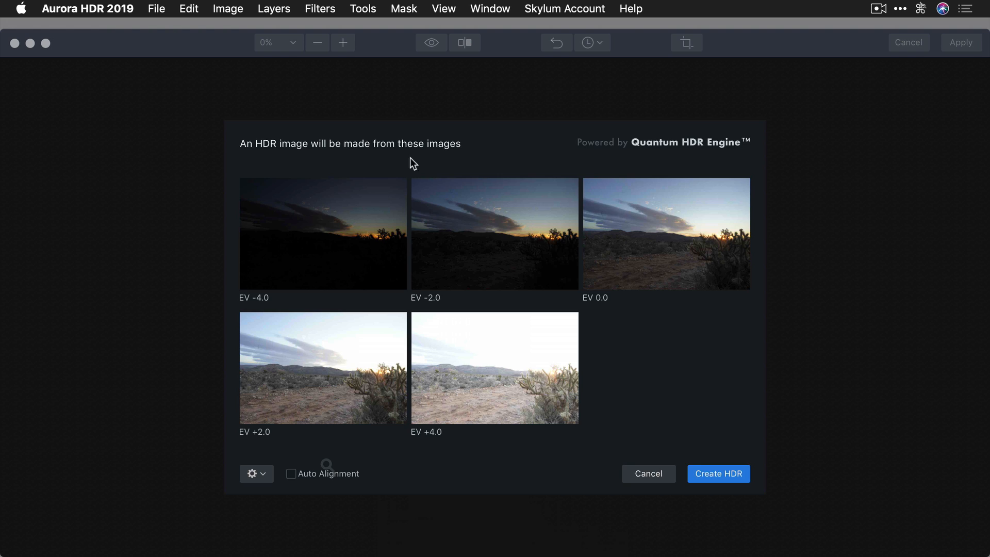
left_click(732, 474)
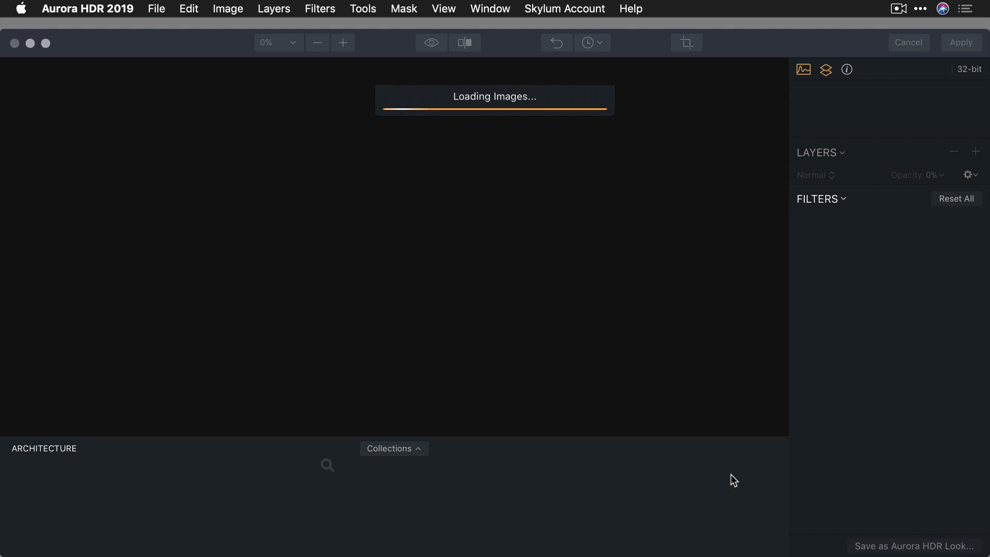
left_click(45, 43)
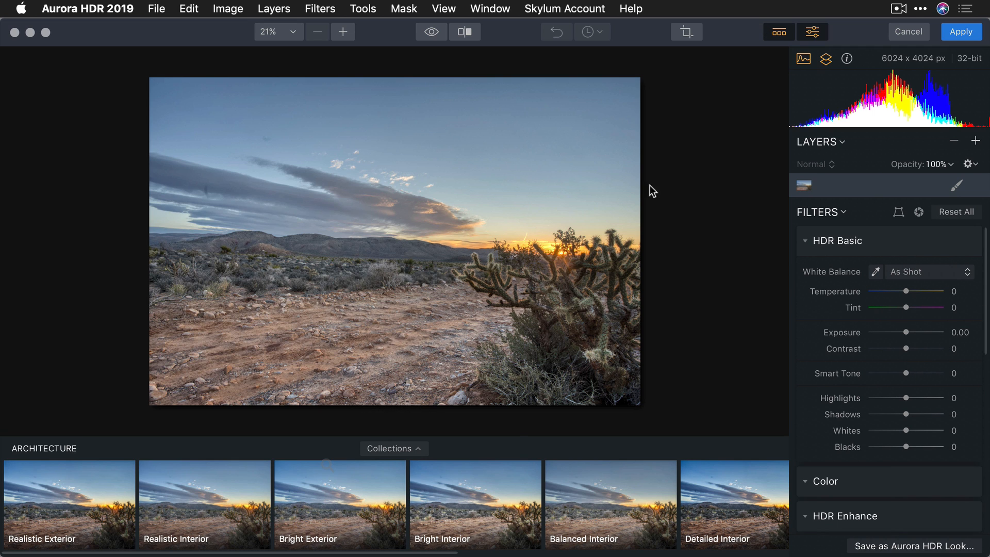
- From the Landscape looks collection, try Warm Landscape and settle on Better Sunrise with an Amount of 39
left_click(392, 449)
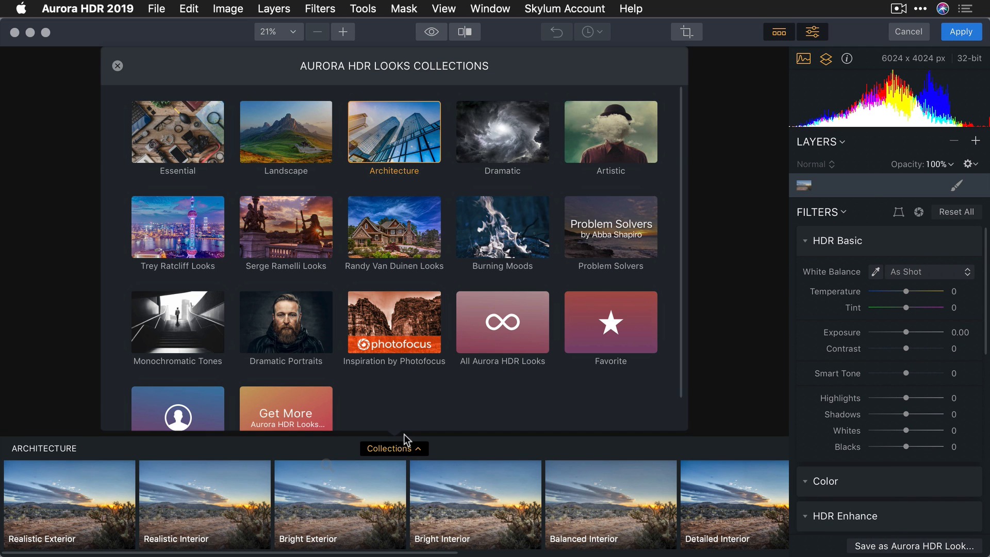
left_click(302, 140)
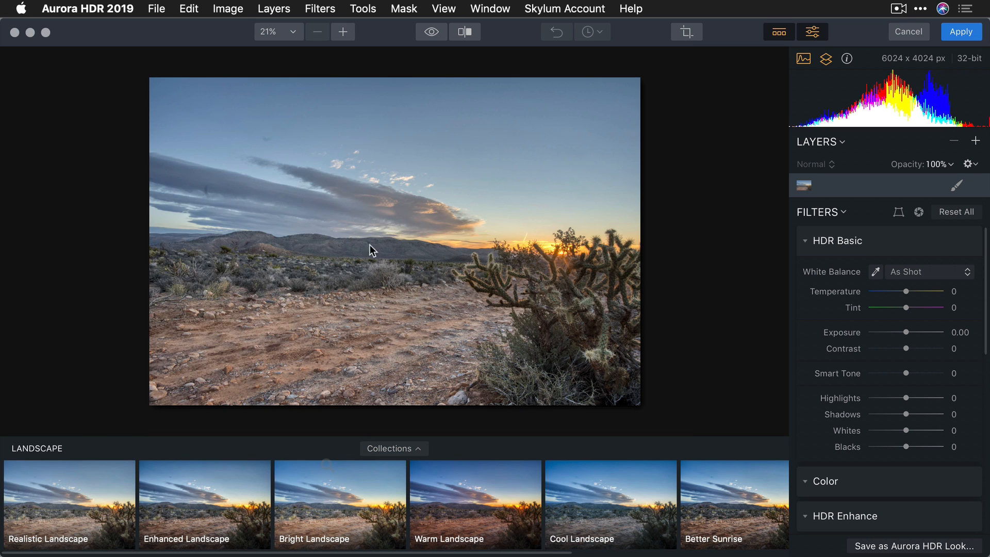
left_click(491, 486)
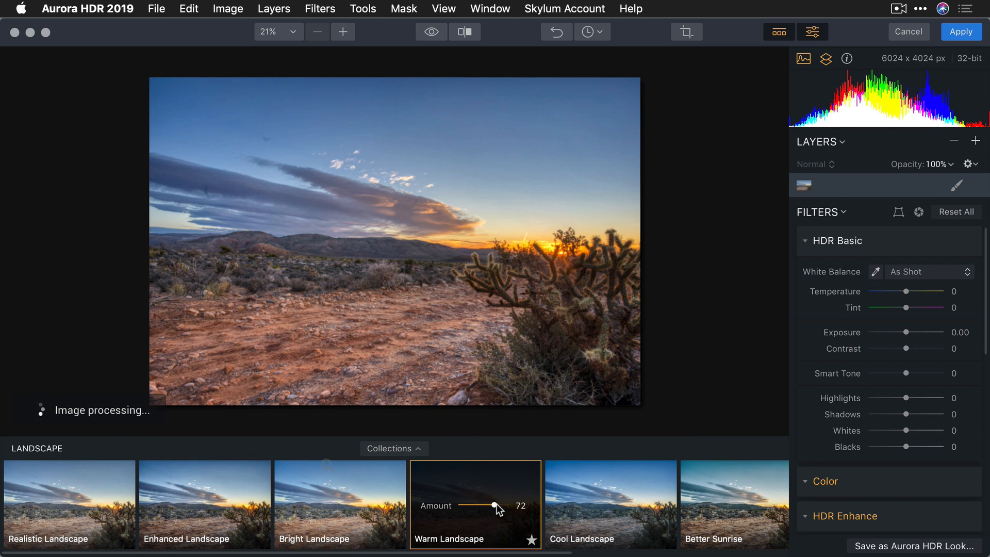
left_click(717, 515)
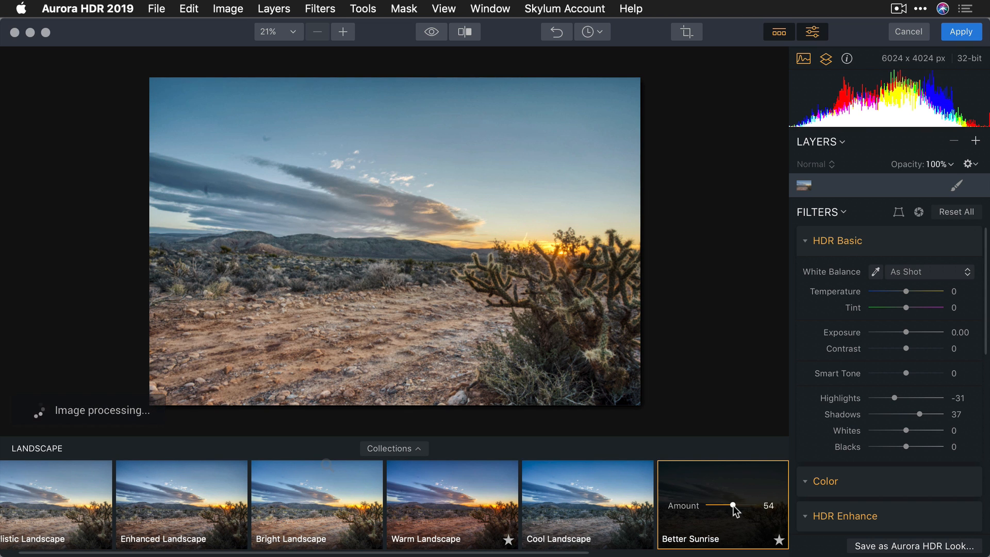
left_click_drag(734, 506, 726, 505)
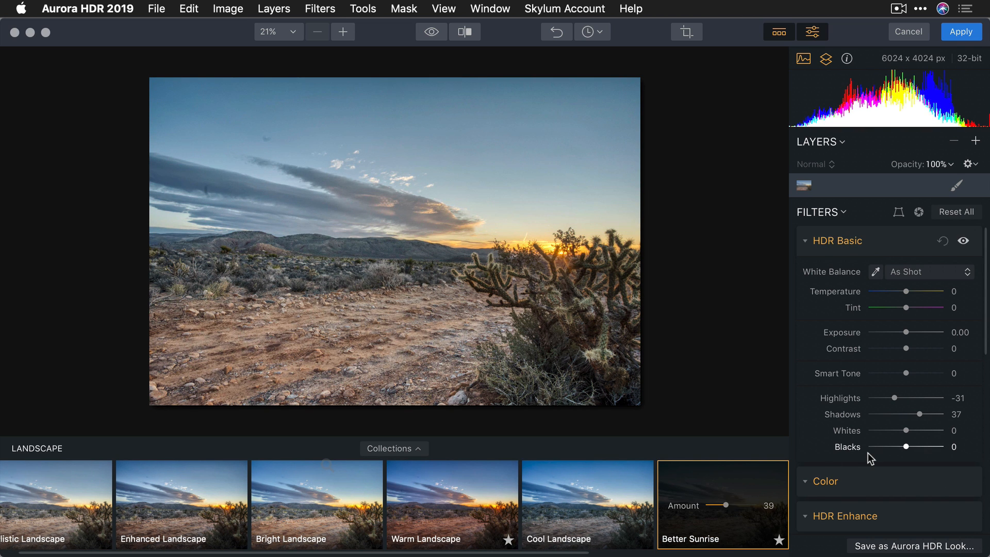
- In HDR Basic, set Highlights to -77, Shadows to 26, Blacks to -30 and Contrast to 31
left_click_drag(895, 397, 916, 411)
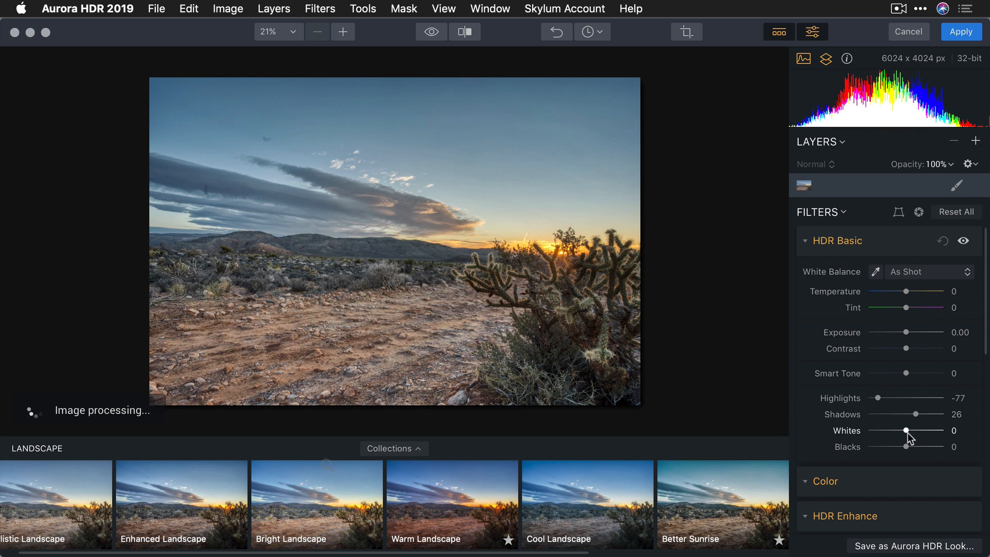
left_click_drag(905, 445, 896, 447)
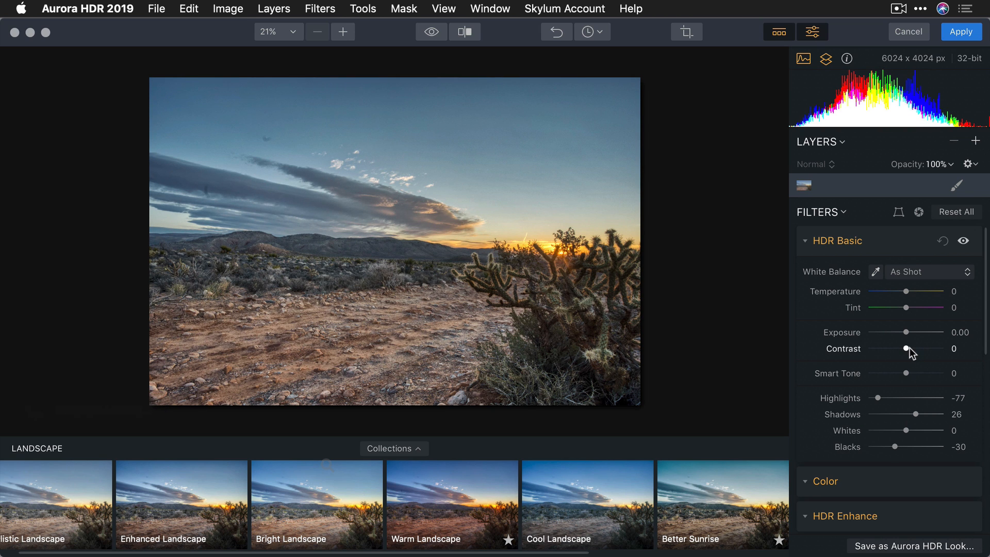
left_click_drag(910, 347, 919, 348)
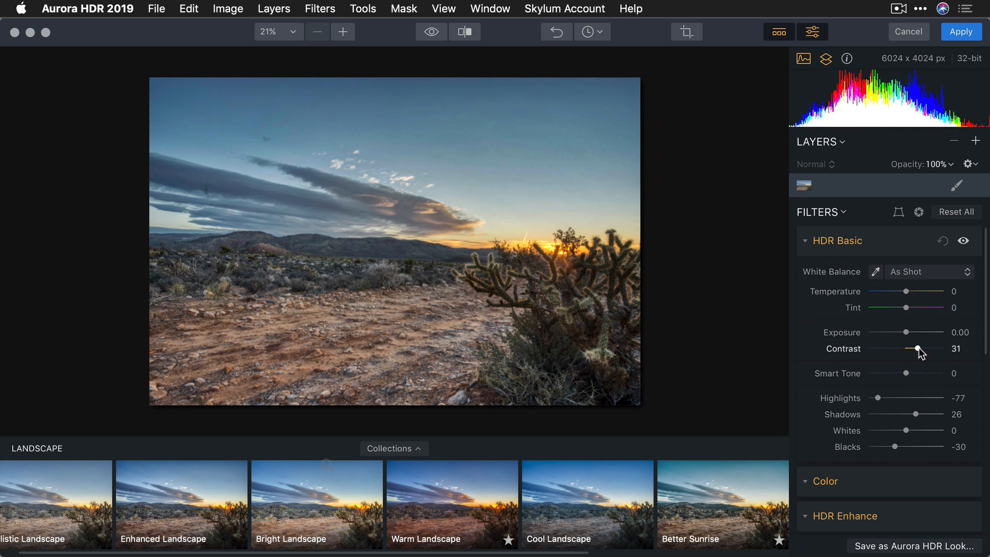
- Expand the Color filter and set Color Contrast to 23
scroll(890, 470, "down", 3)
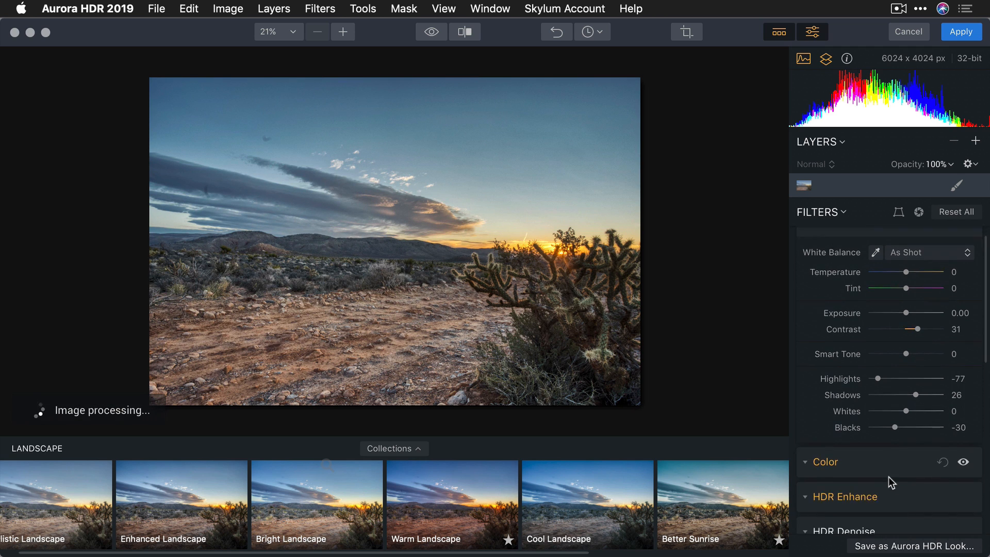
left_click(808, 416)
scroll(887, 358, "down", 3)
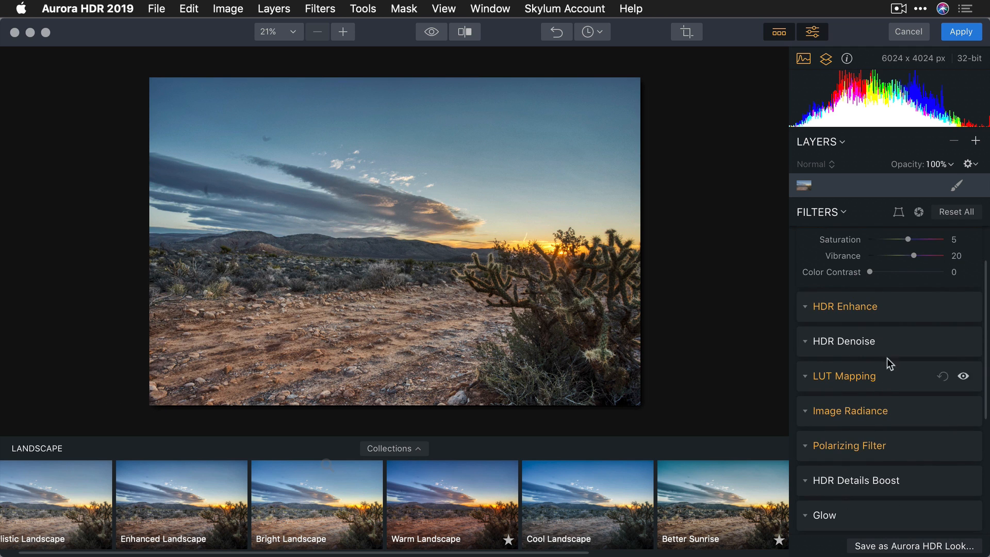
left_click(885, 269)
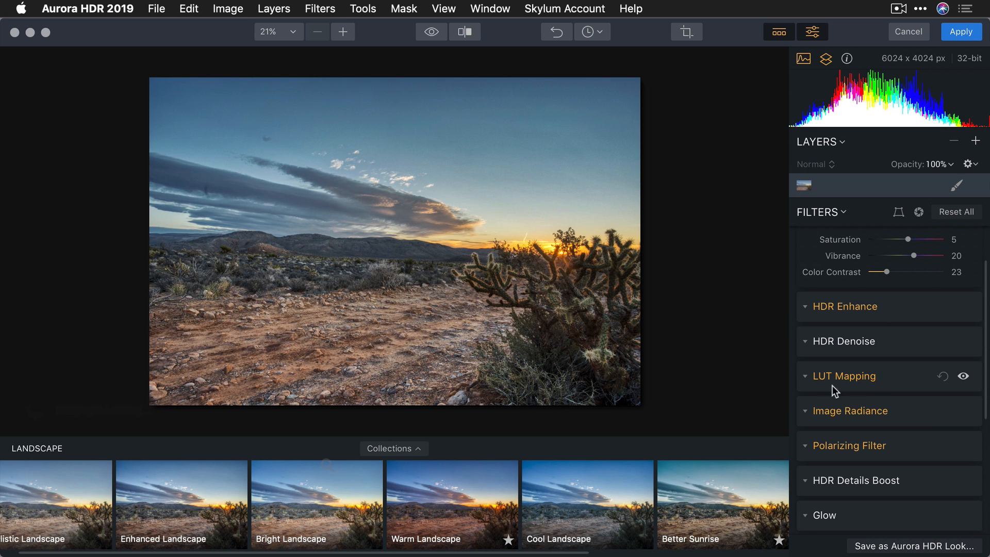
- Set the Dawn LUT Mapping amount to 22 and the Polarizing Filter amount to 54
left_click(805, 376)
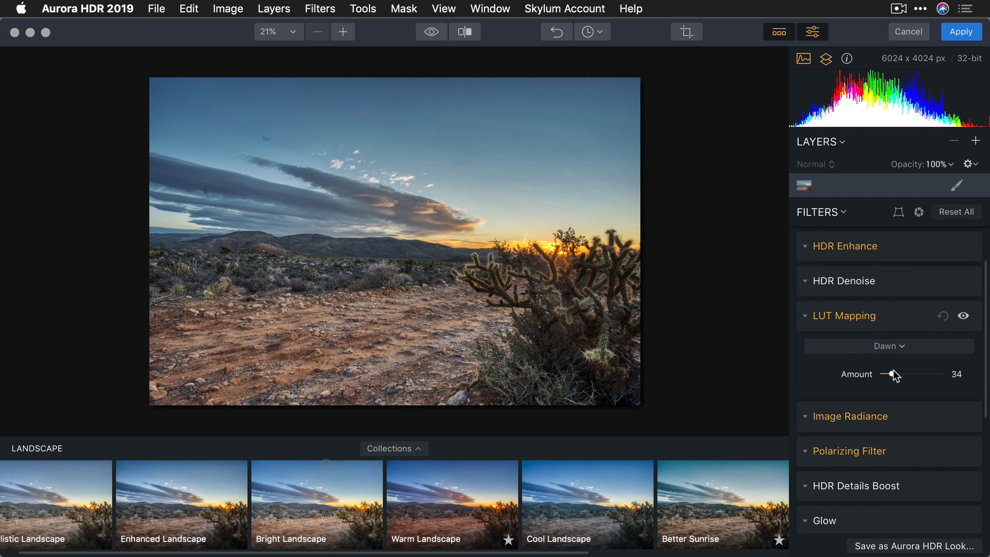
left_click_drag(893, 370, 885, 376)
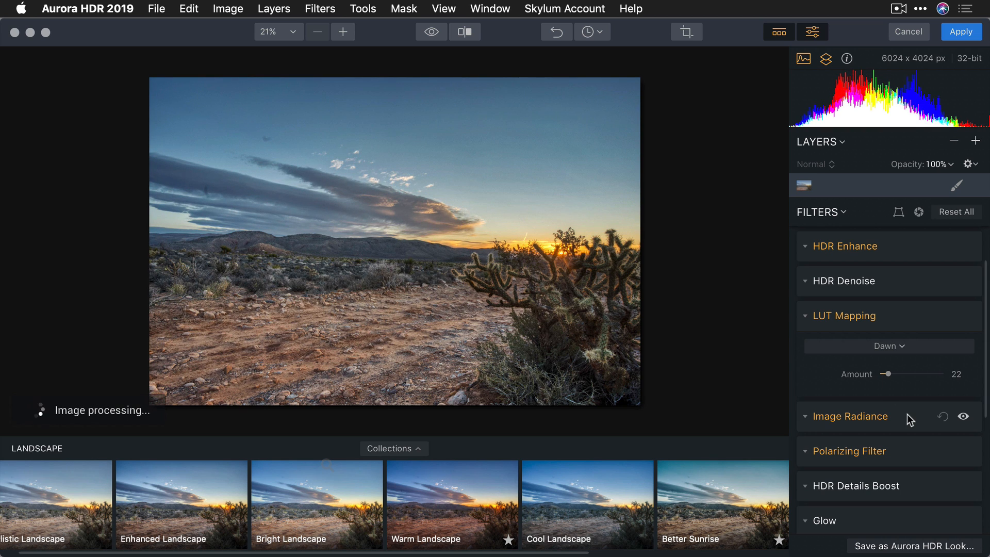
left_click(909, 457)
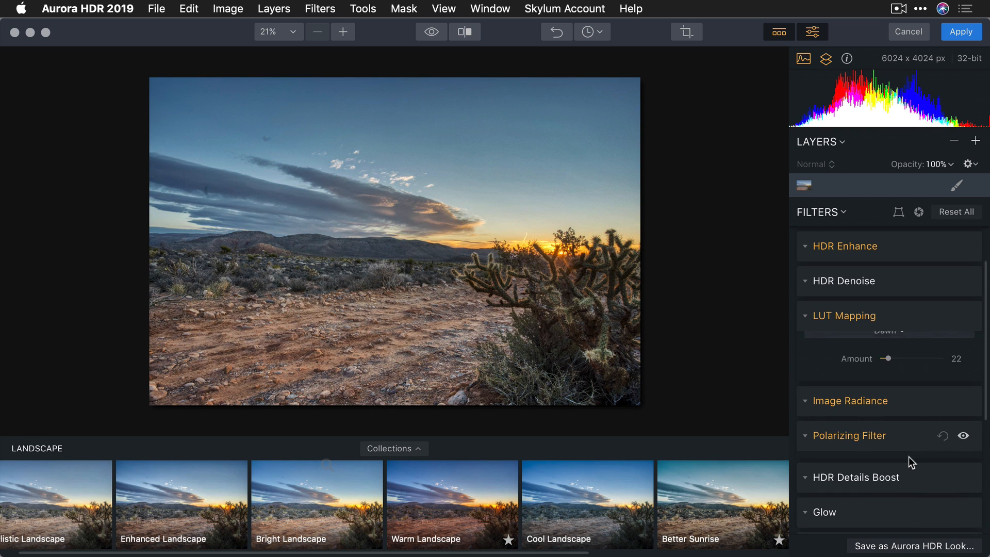
left_click_drag(914, 413, 911, 414)
- In the HSL filter, set Aqua luminance to -53, Blue luminance to -50 and Blue saturation to 65
scroll(911, 414, "down", 5)
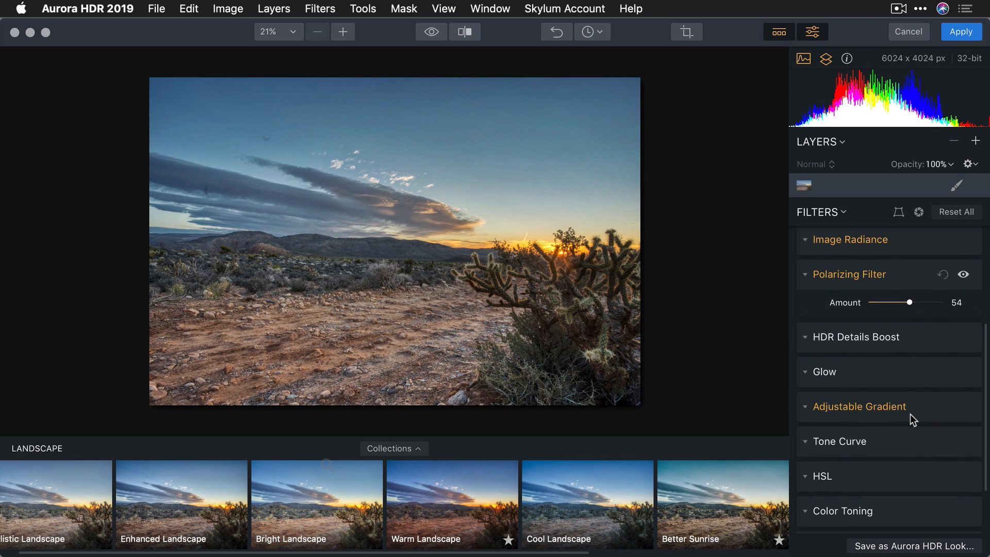
left_click(806, 432)
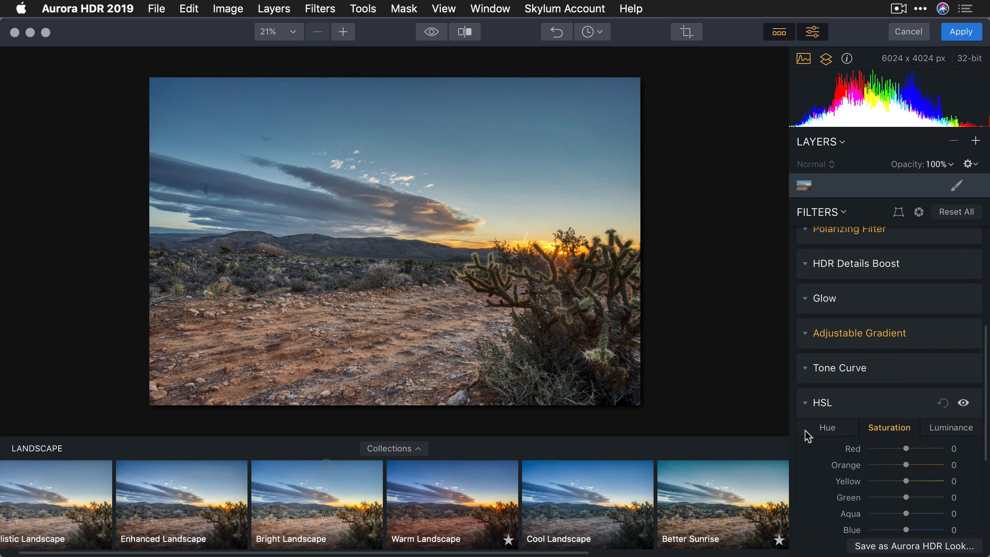
scroll(878, 405, "down", 5)
left_click(951, 268)
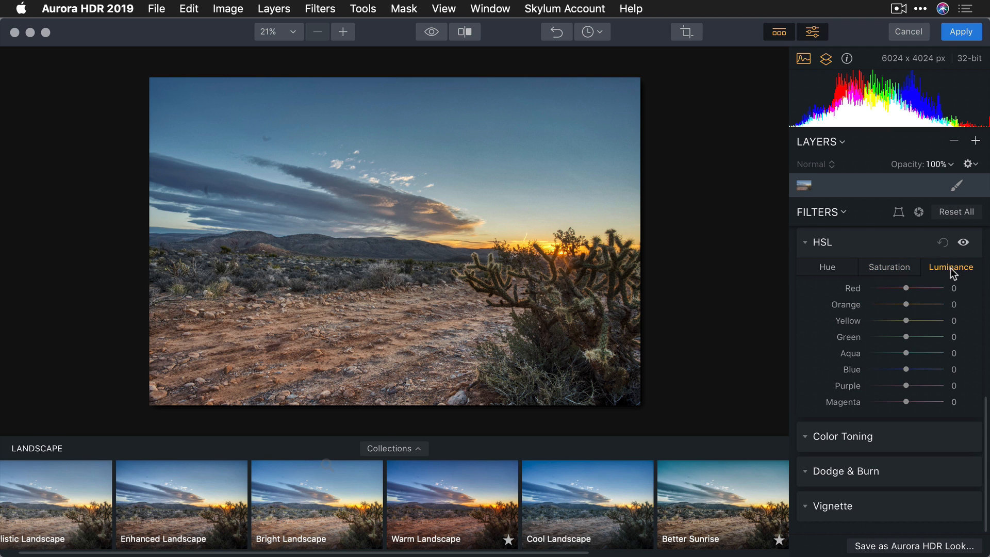
left_click_drag(908, 355, 883, 360)
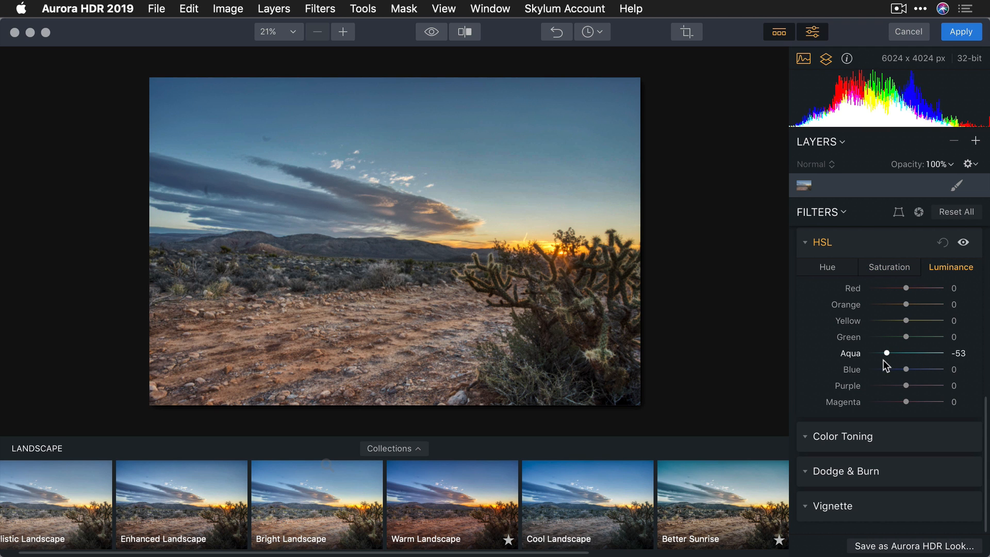
left_click(886, 370)
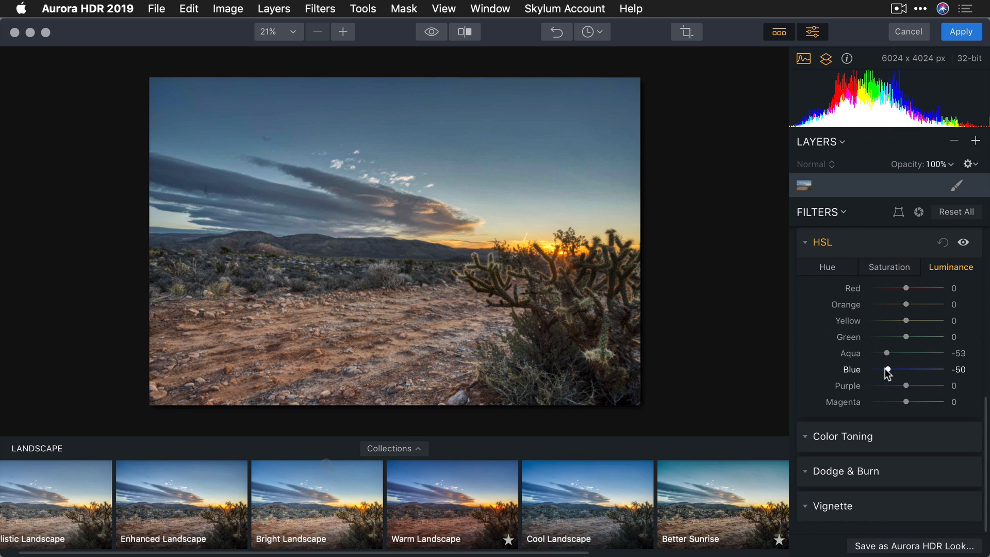
left_click(908, 268)
left_click(933, 369)
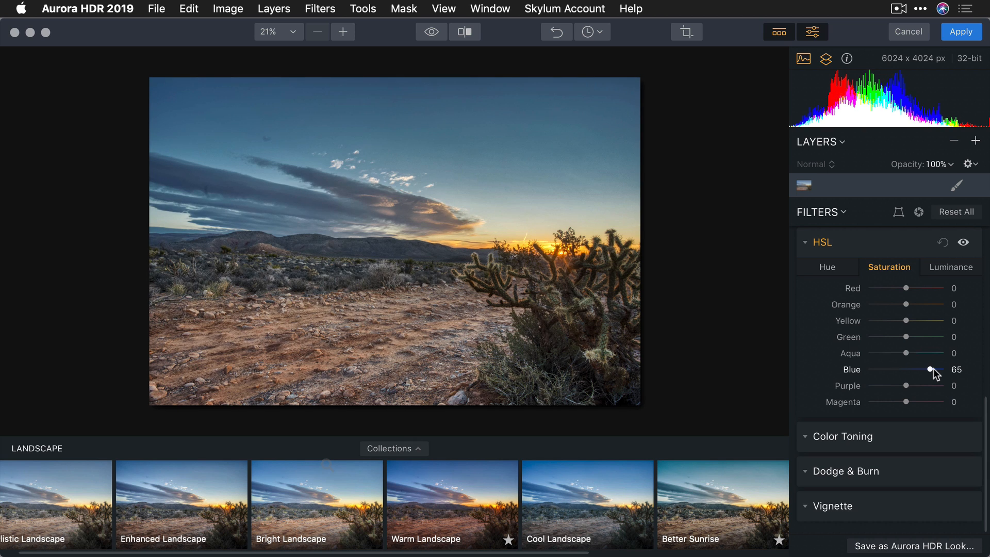
- In the HSL filter, set Aqua saturation to 68
left_click_drag(932, 354, 936, 352)
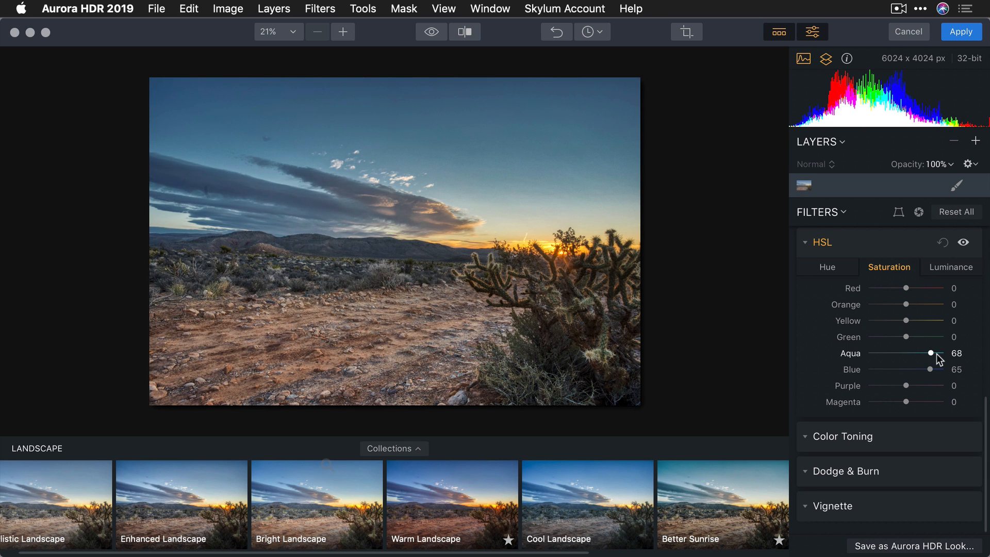
- Expand the Adjustable Gradient filter and adjust its orientation on the photo, with a Blend of 65 and a Horizontal Shift of 50
scroll(936, 354, "up", 5)
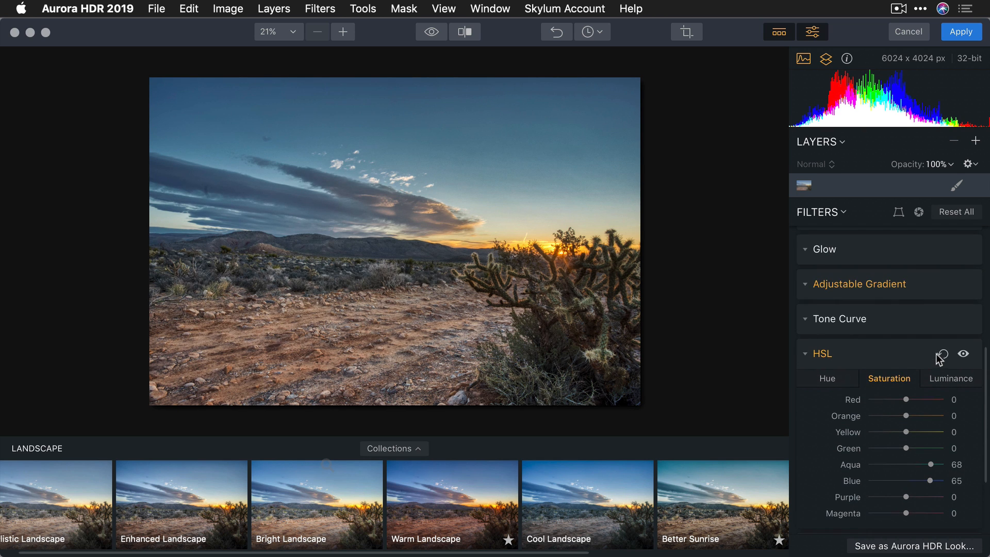
left_click(805, 285)
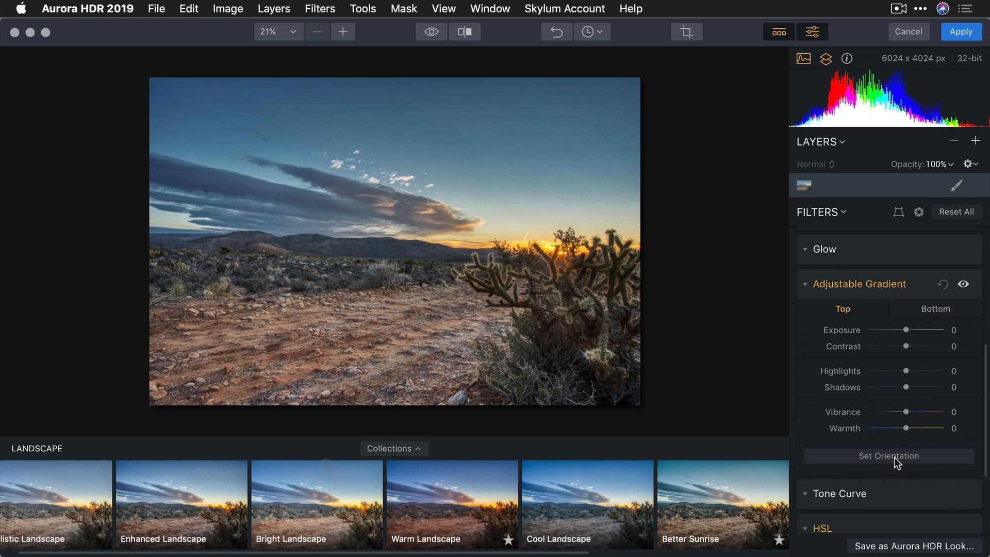
left_click(895, 457)
left_click_drag(466, 282, 470, 350)
left_click_drag(453, 205, 500, 137)
- Set the gradient's Top Exposure to -64, Vibrance to 28, Warmth to -25 and Contrast to 47, and compare the result with the original
left_click_drag(900, 330, 880, 330)
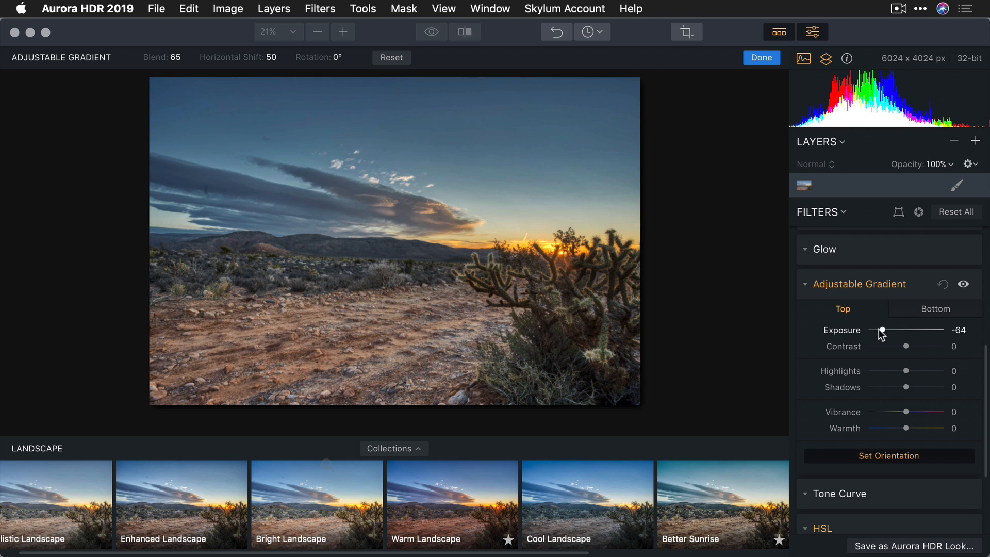
left_click(920, 411)
left_click(896, 429)
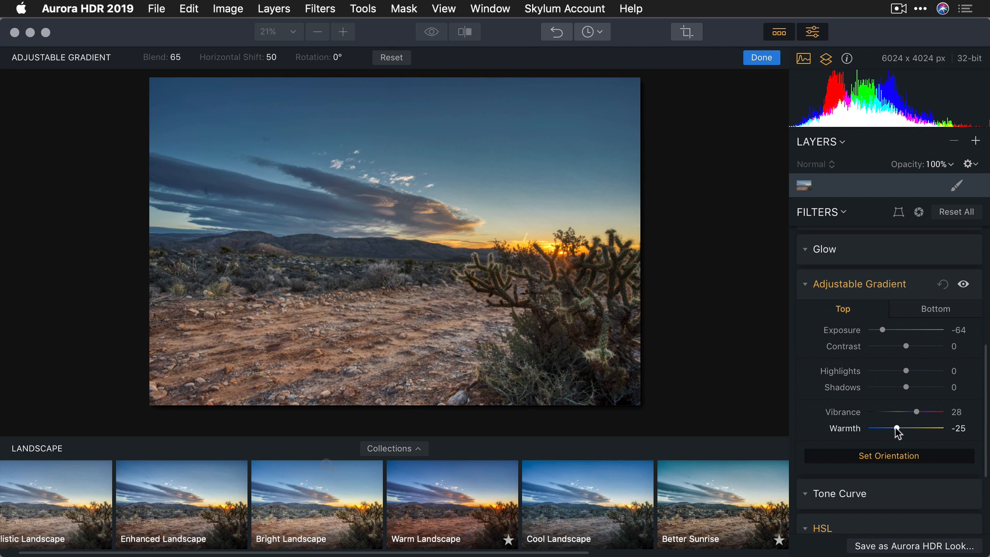
left_click(925, 346)
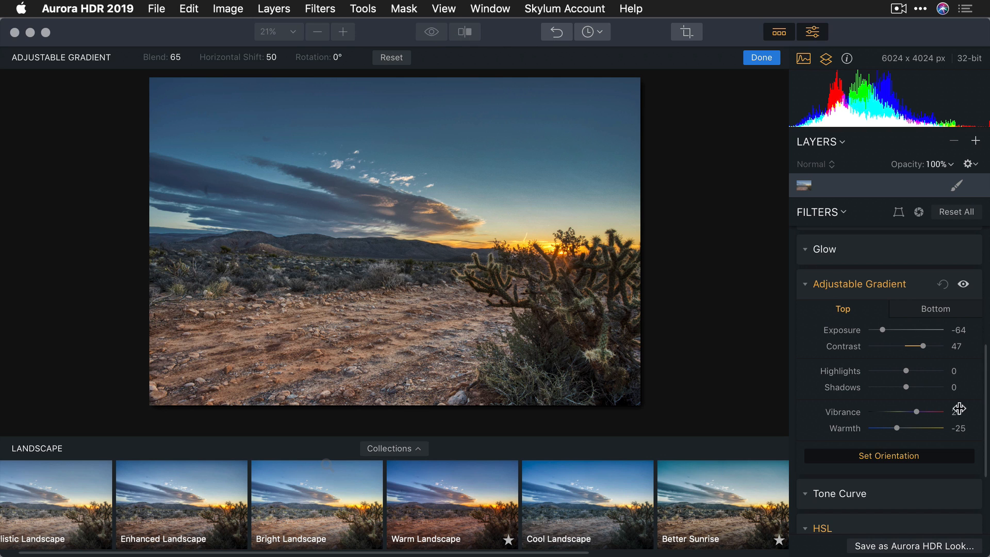
left_click(914, 457)
left_click(430, 40)
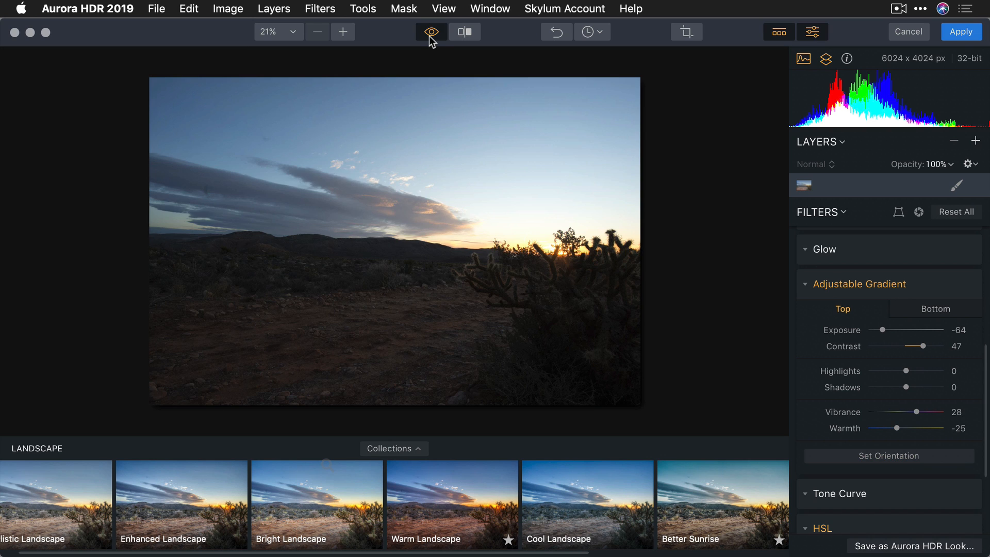
left_click(431, 41)
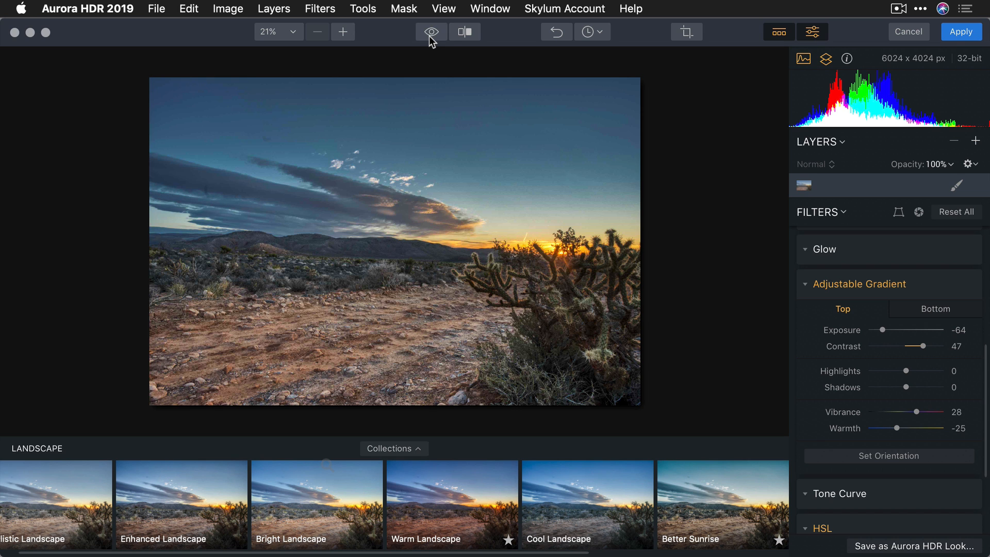
- Add a new adjustment layer and set its Color filter to Vibrance 54 and Color Contrast 40
left_click(976, 141)
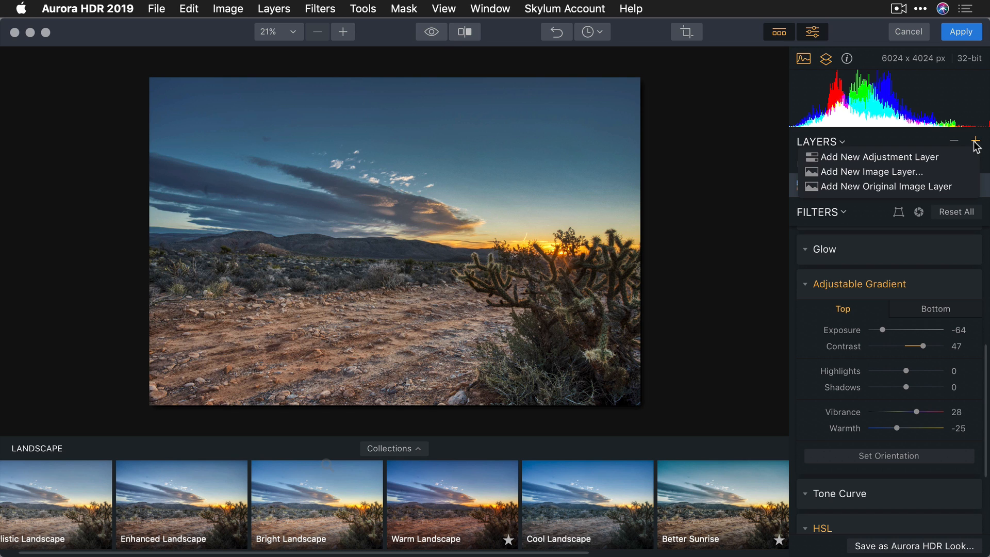
left_click(965, 158)
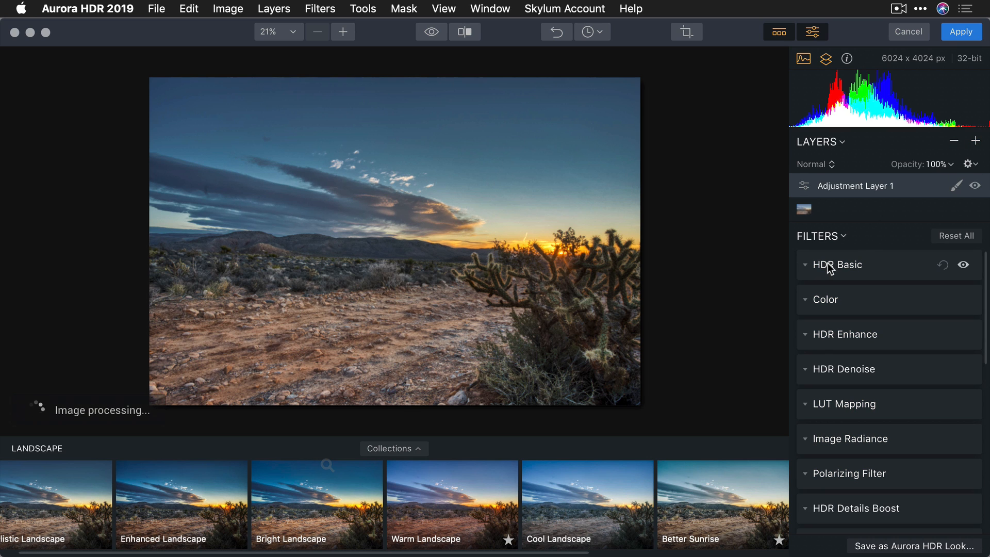
left_click(806, 265)
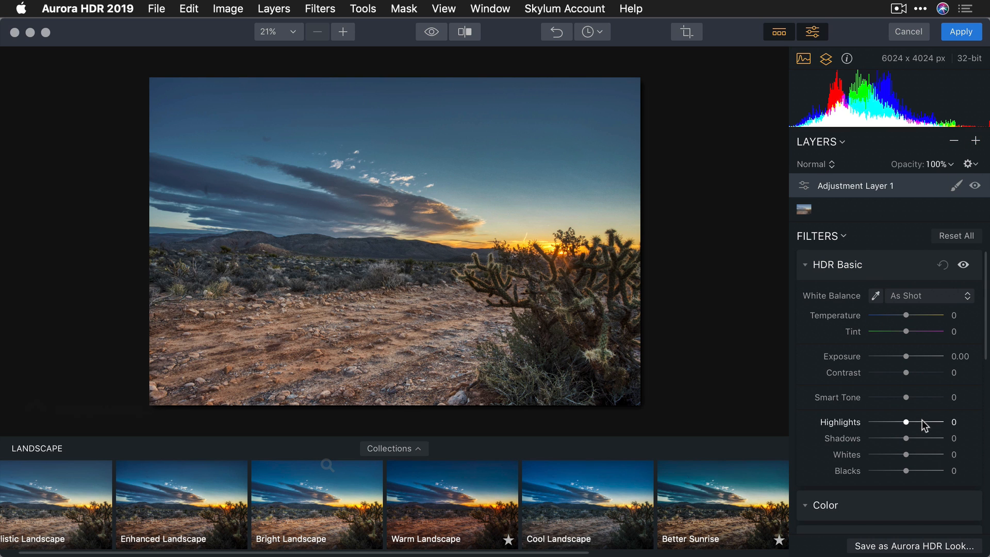
scroll(922, 441, "down", 3)
left_click(820, 437)
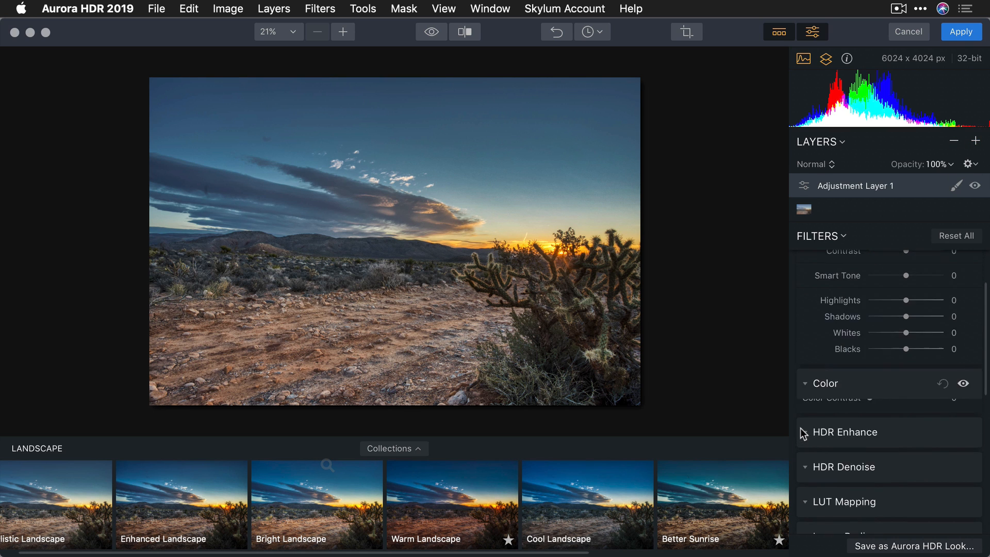
scroll(910, 363, "down", 5)
scroll(918, 349, "up", 2)
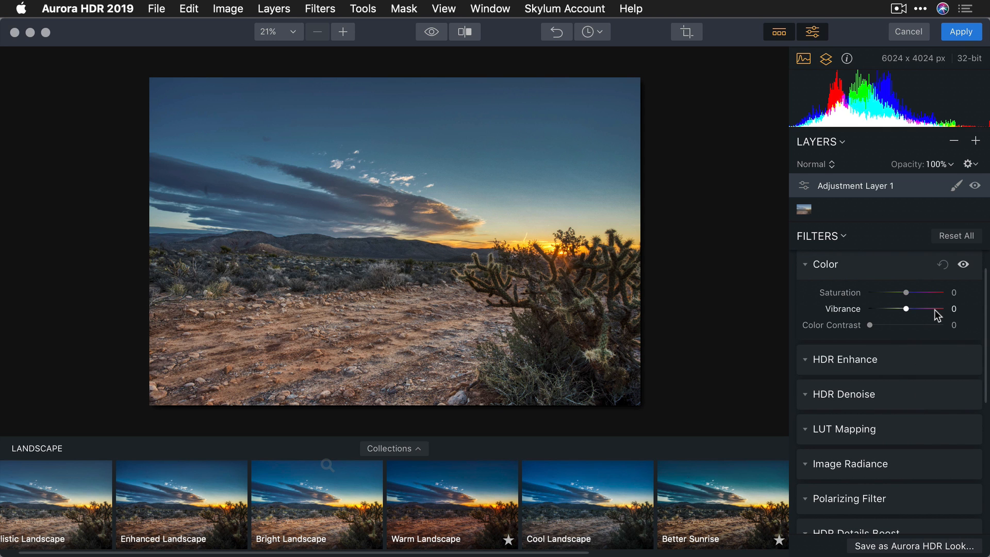
left_click(934, 309)
left_click_drag(936, 310, 927, 308)
left_click(899, 325)
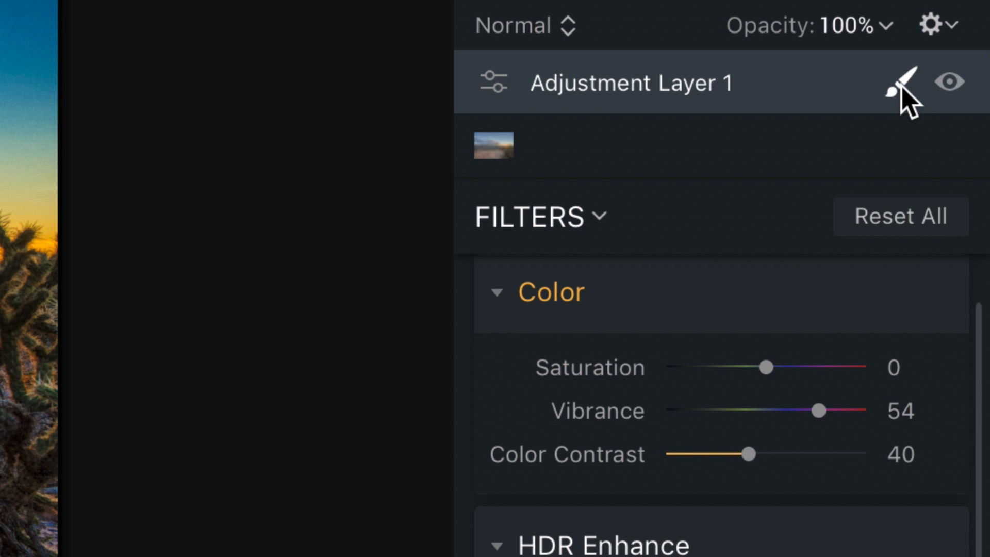
- Mask the adjustment layer to the sky with a gradient mask fading from the clouds down into the desert ground
left_click(956, 186)
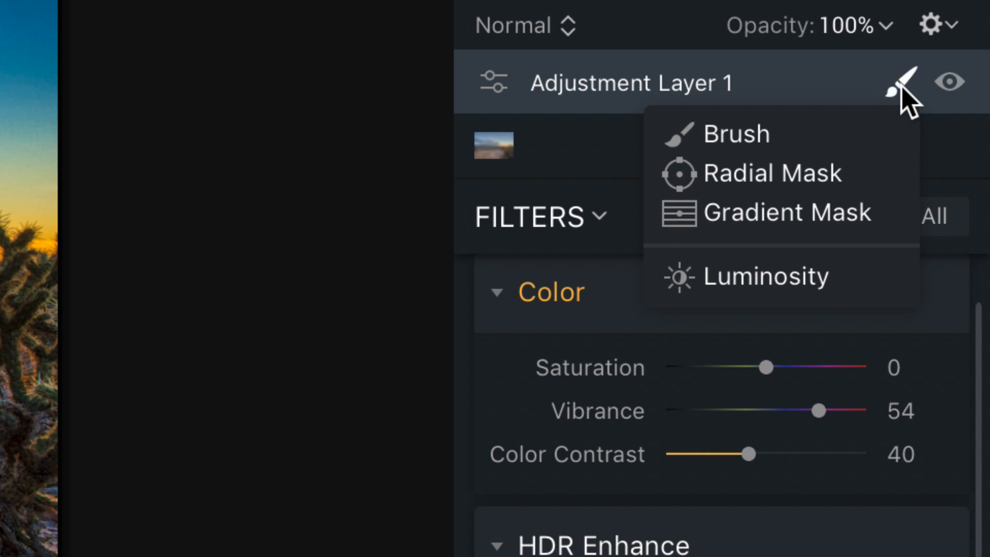
left_click(800, 220)
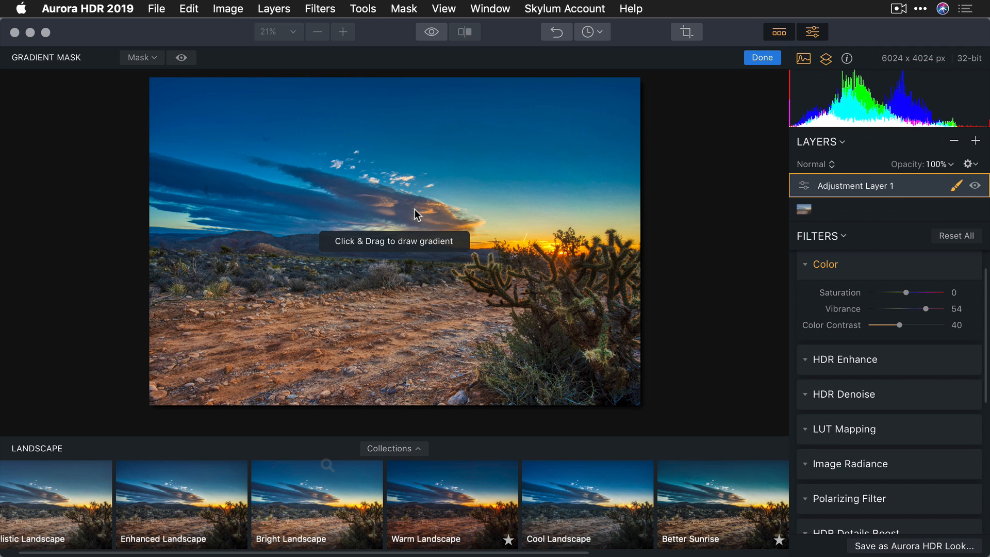
left_click_drag(408, 166, 409, 321)
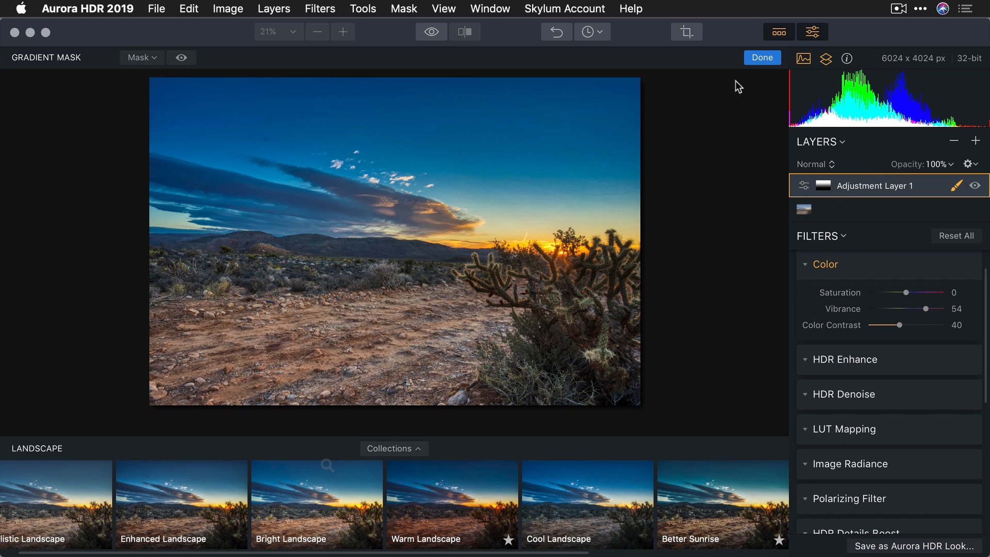
left_click(763, 58)
- Compare the photo with and without Adjustment Layer 1, keep the layer visible and apply all the edits
left_click(976, 187)
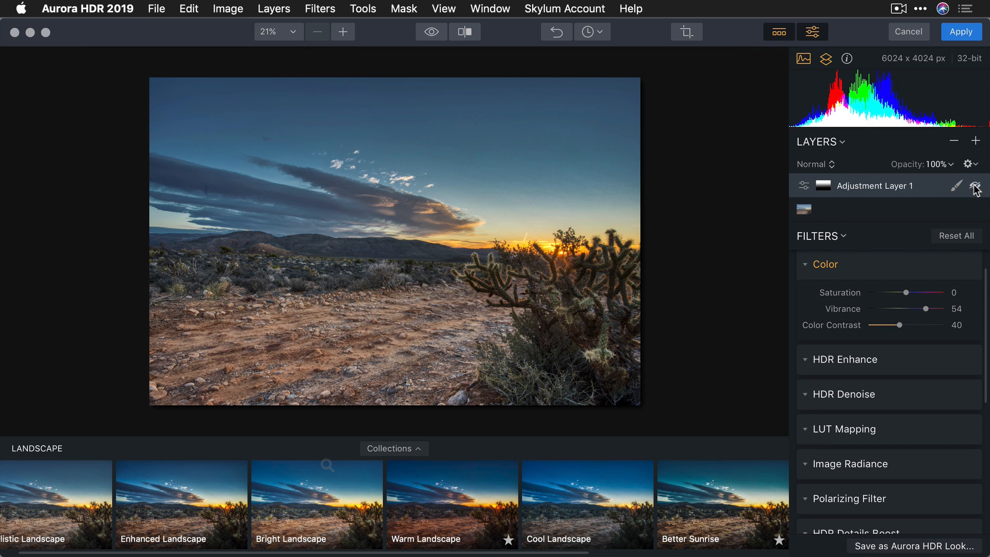
left_click(976, 187)
left_click(975, 187)
left_click(976, 187)
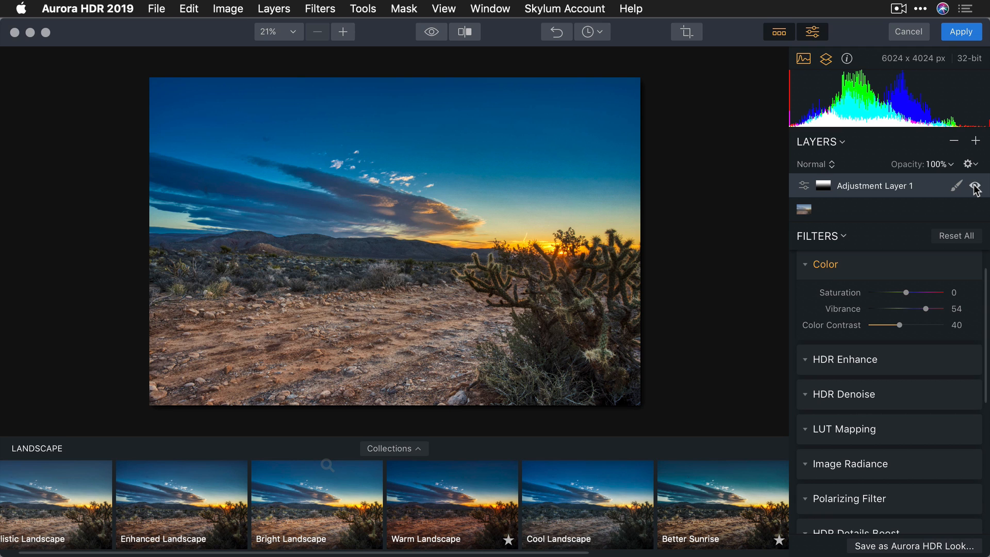
left_click(963, 32)
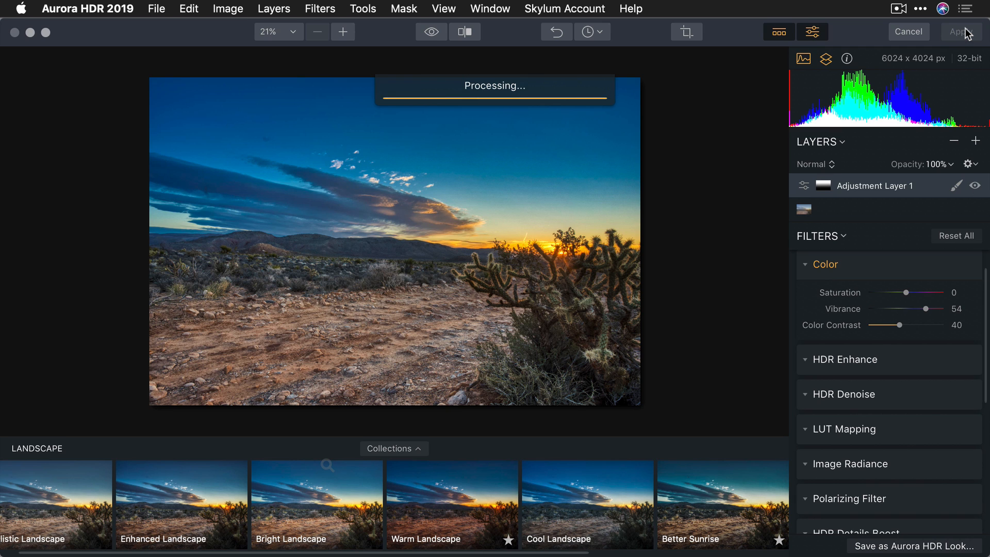